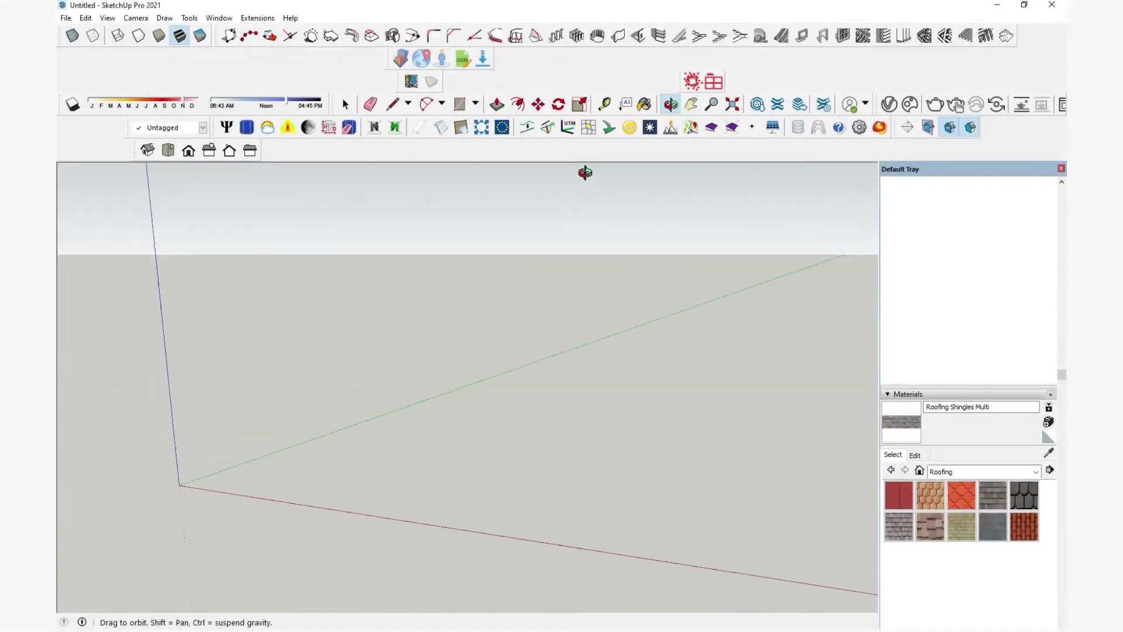
# Import the hand-drawn floor-plan JPG from Downloads, using it as an Image
pyautogui.moveTo(586, 173); pyautogui.dragTo(677, 153)
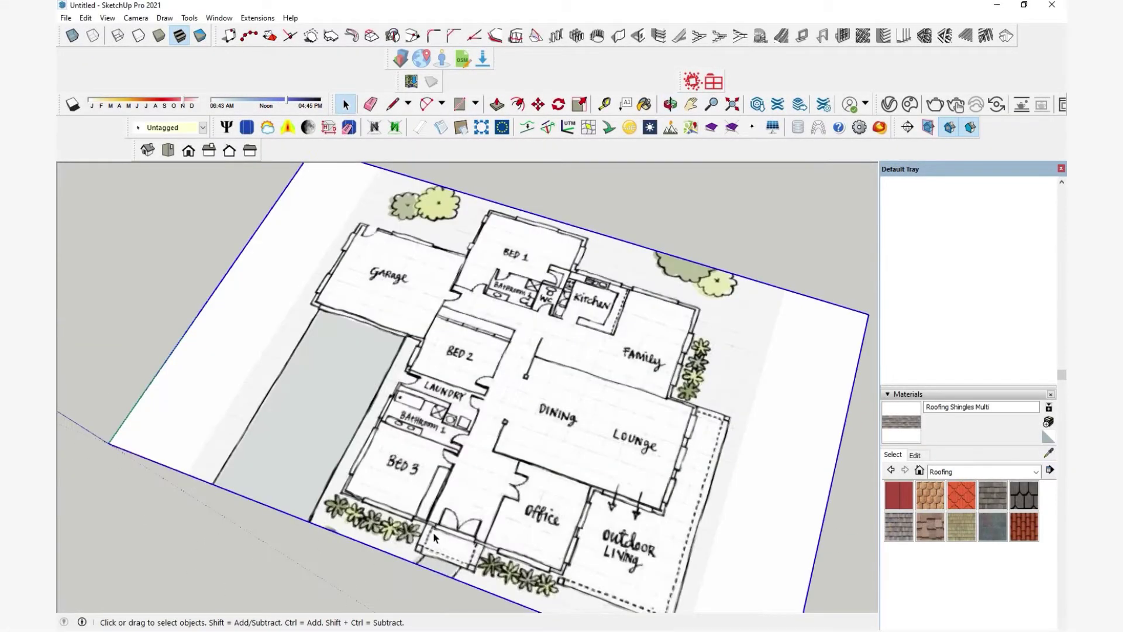
pyautogui.scroll(3, 472, 487)
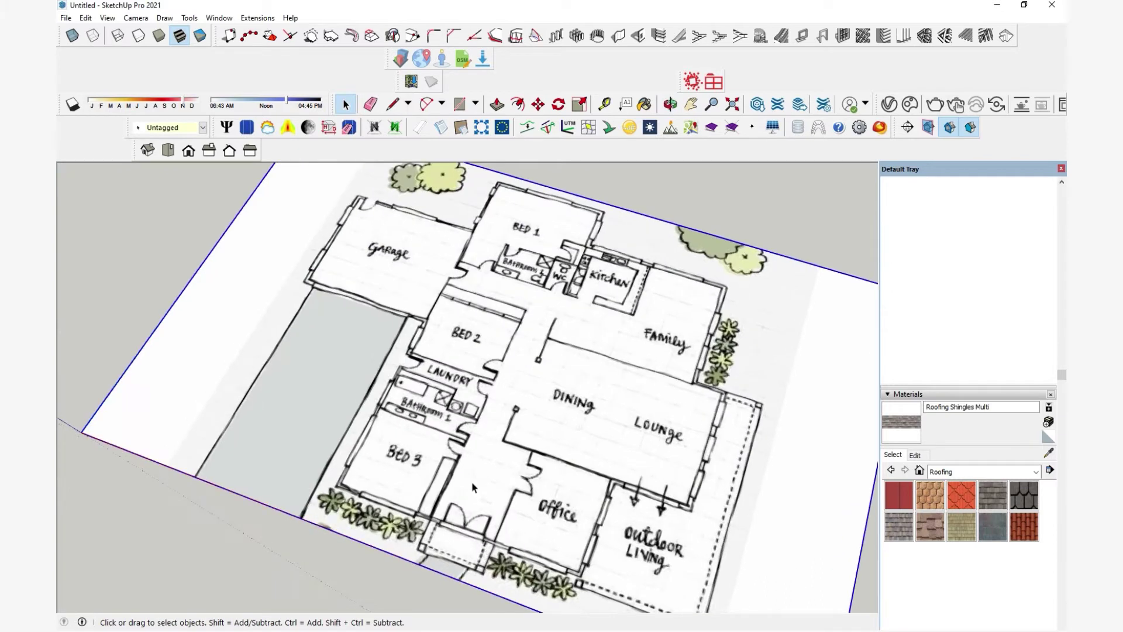
pyautogui.moveTo(472, 487); pyautogui.dragTo(629, 388, button='middle')
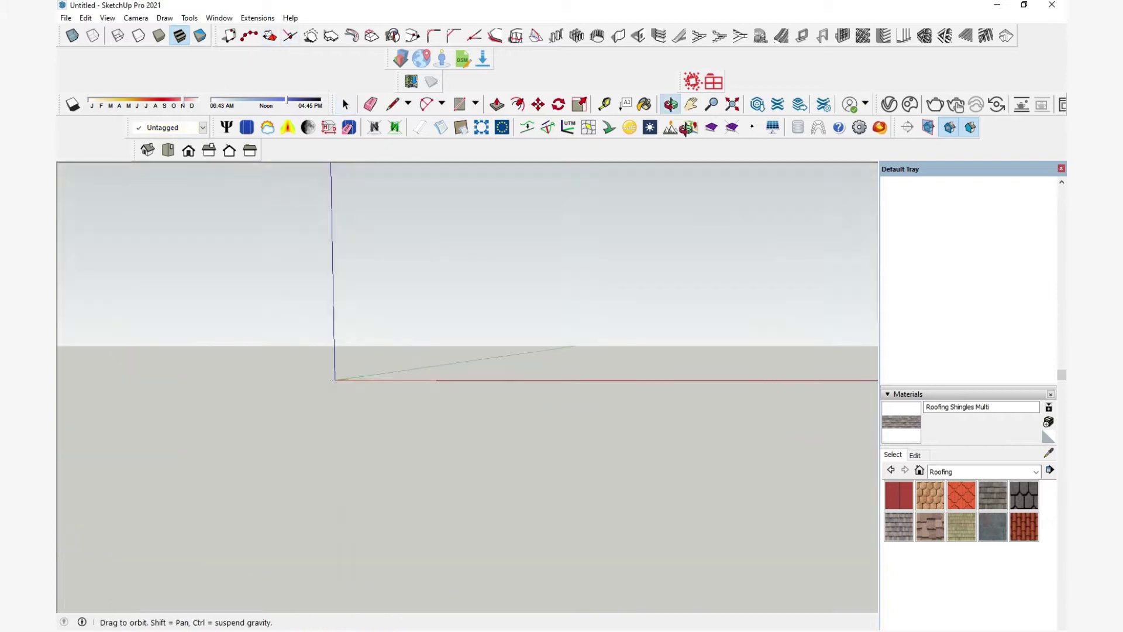
pyautogui.click(66, 18)
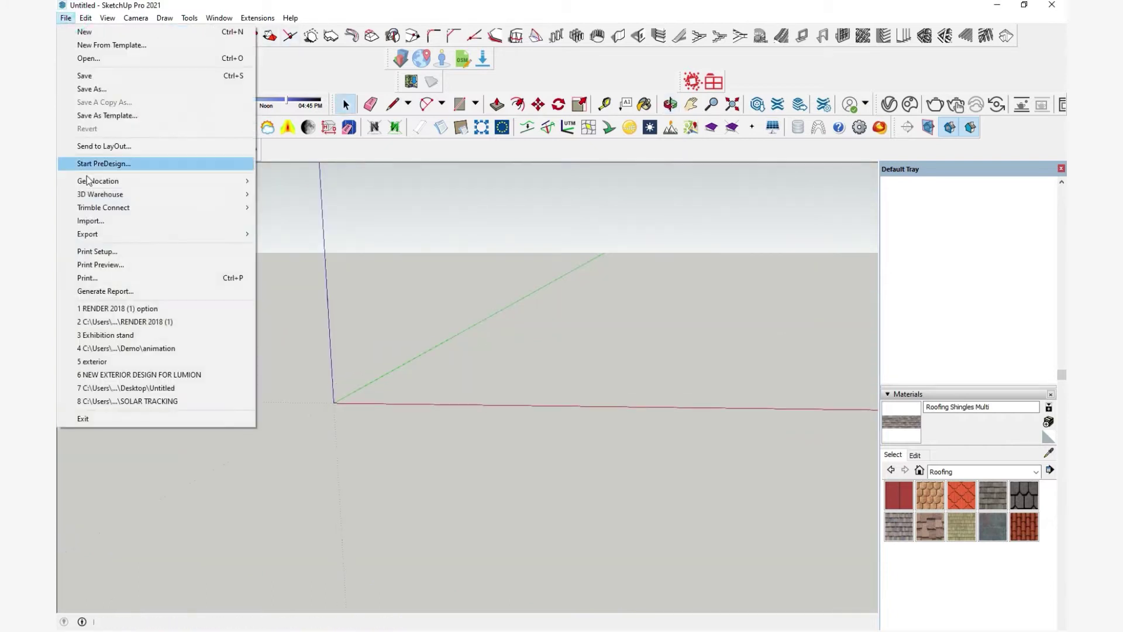
pyautogui.click(97, 222)
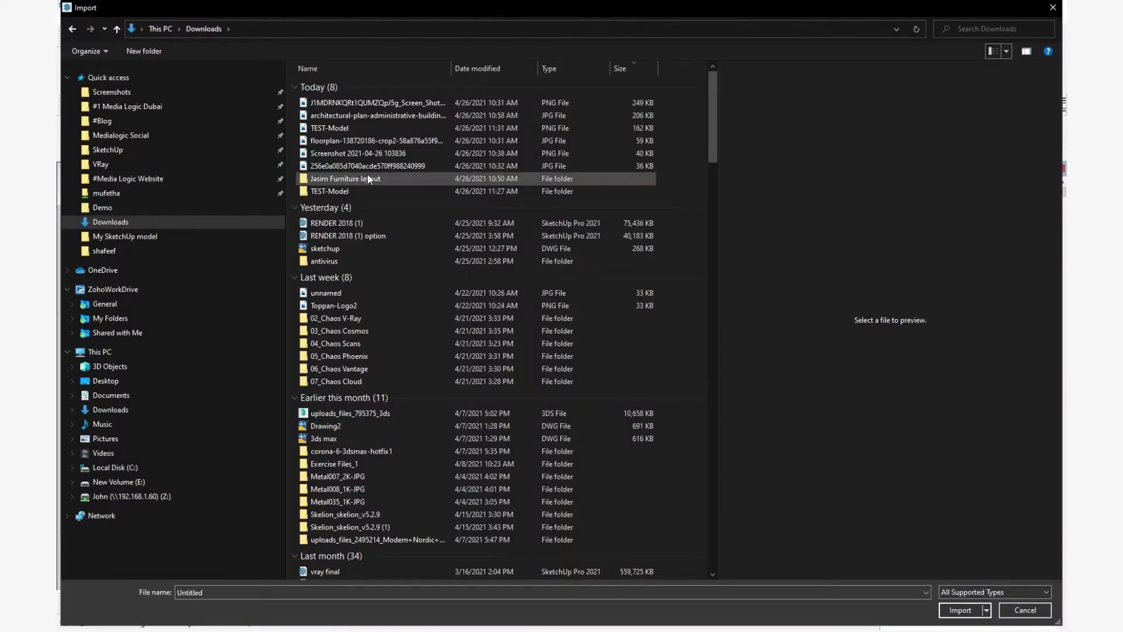
pyautogui.click(371, 169)
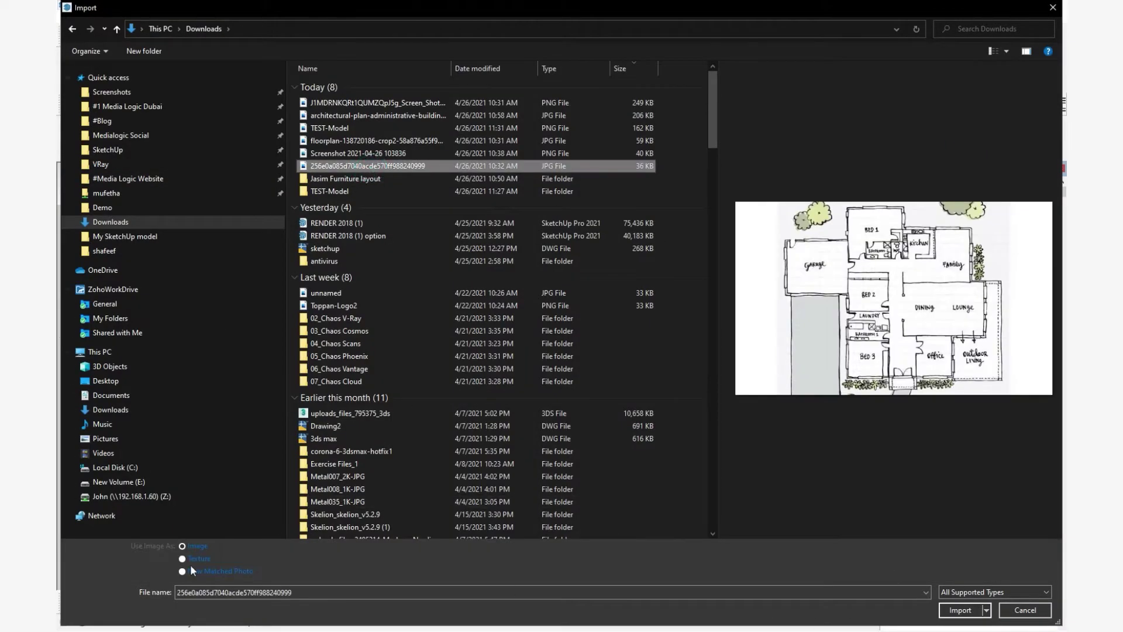
pyautogui.click(182, 546)
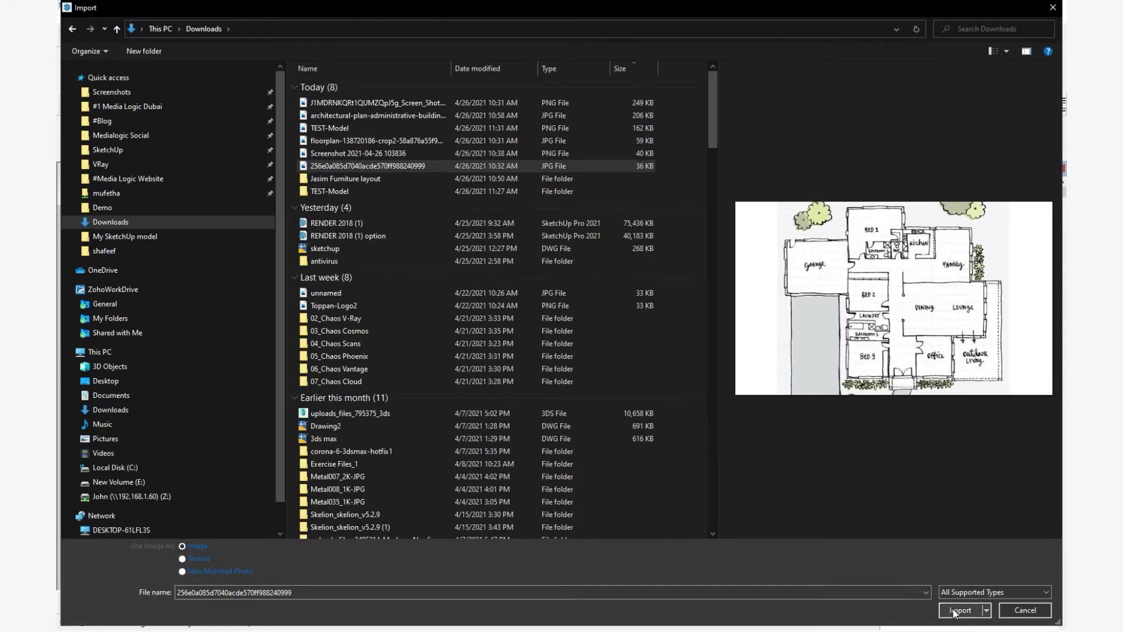
pyautogui.click(979, 595)
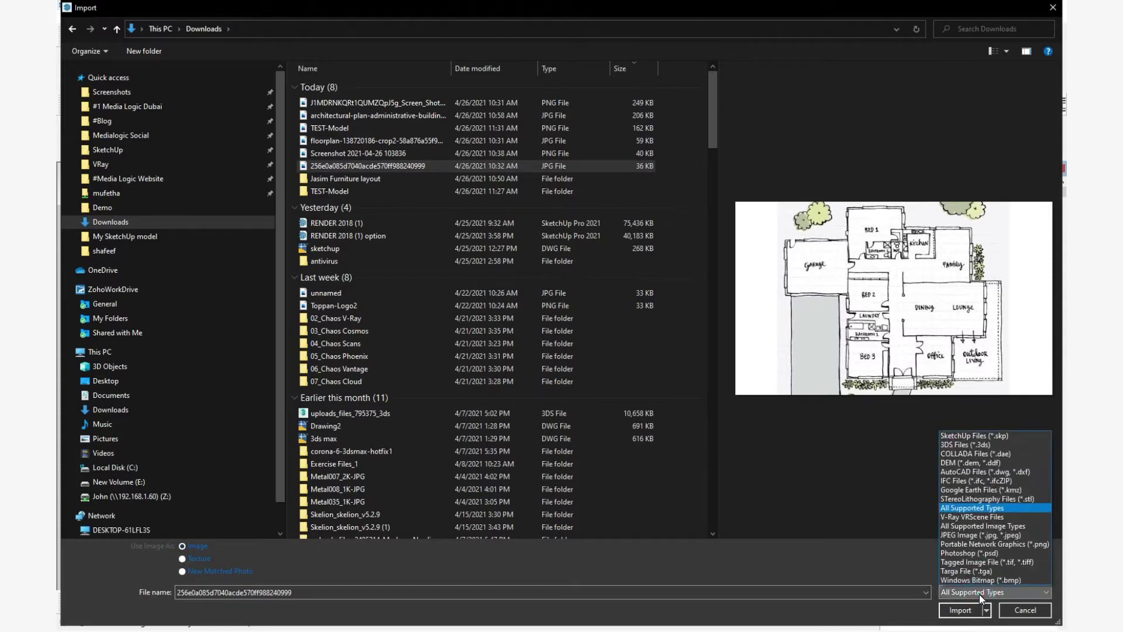
pyautogui.click(979, 594)
pyautogui.click(974, 610)
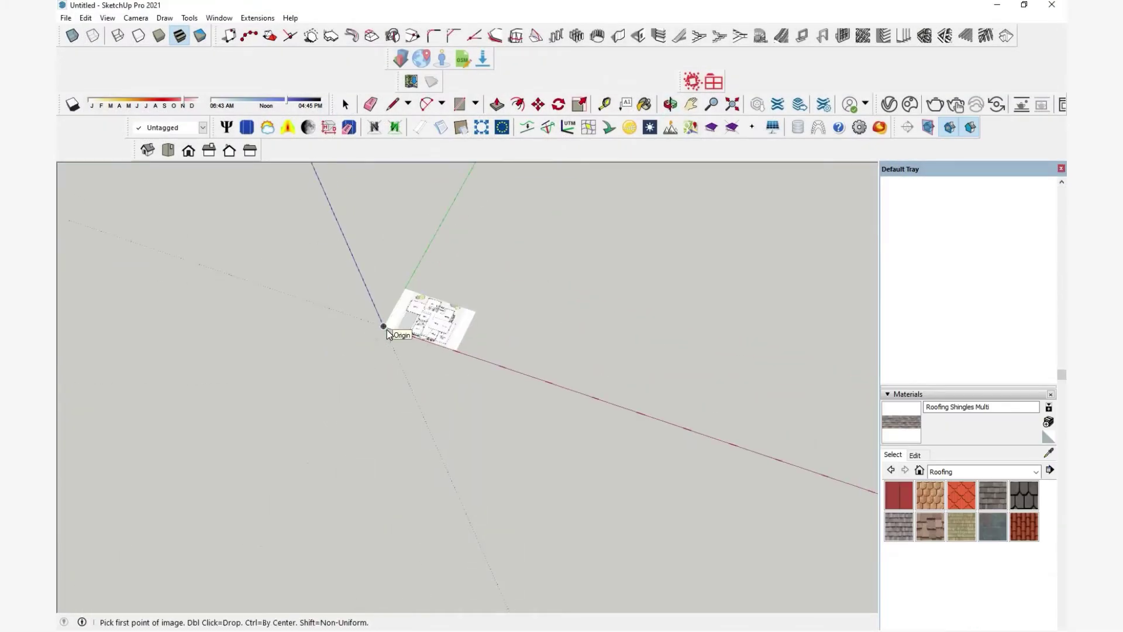
# Anchor the image's first corner at the axis origin, size it, and view the plan from above
pyautogui.click(383, 326)
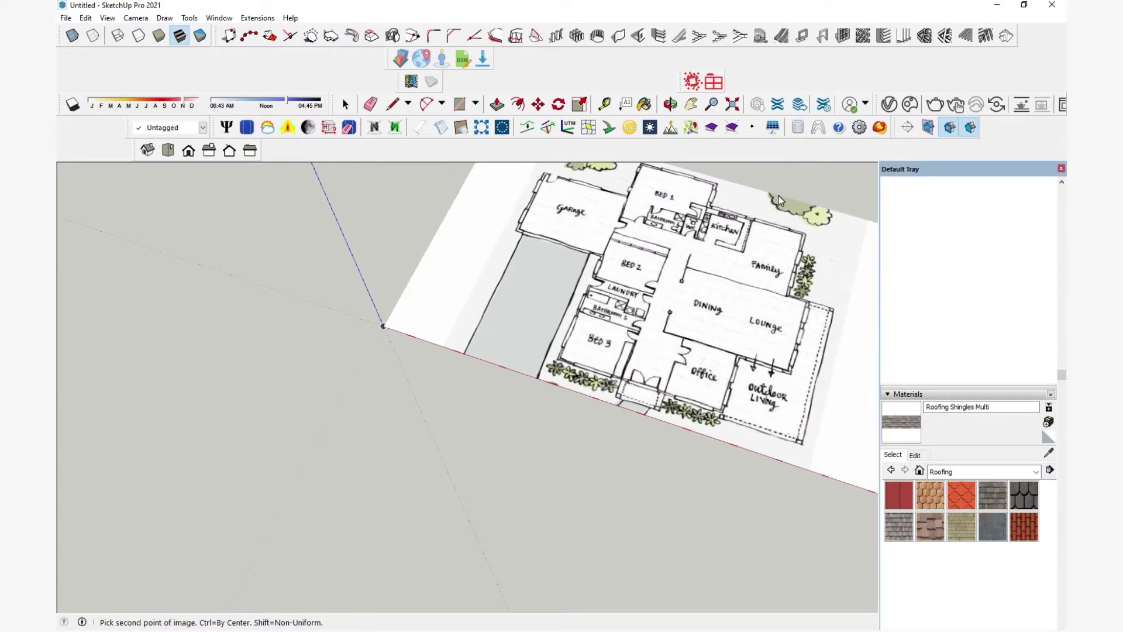
pyautogui.click(813, 188)
pyautogui.scroll(-3, 378, 533)
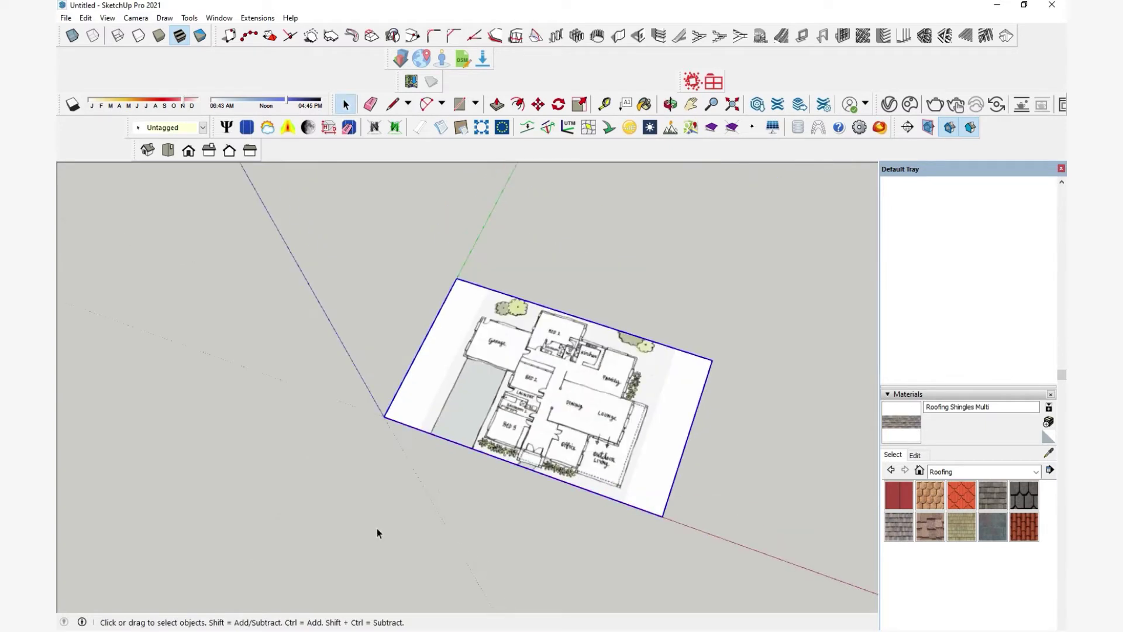
pyautogui.scroll(3, 581, 394)
pyautogui.moveTo(434, 537); pyautogui.dragTo(584, 424, button='middle')
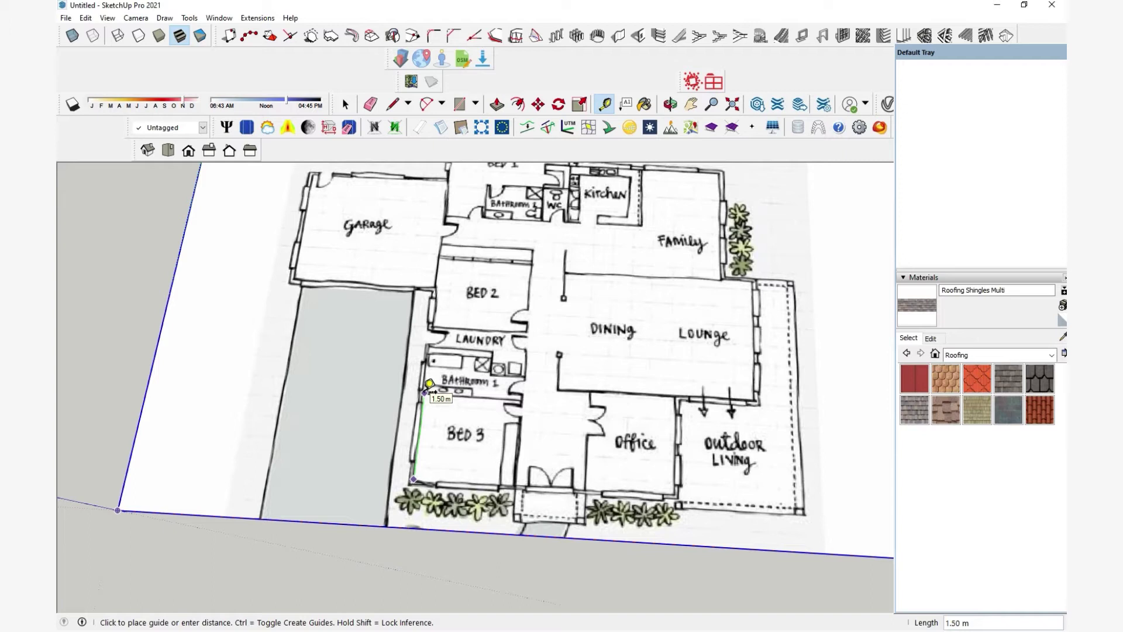
# Measure the Bed 3 side wall, enter 3.6 m and confirm resizing the whole model
pyautogui.click(426, 391)
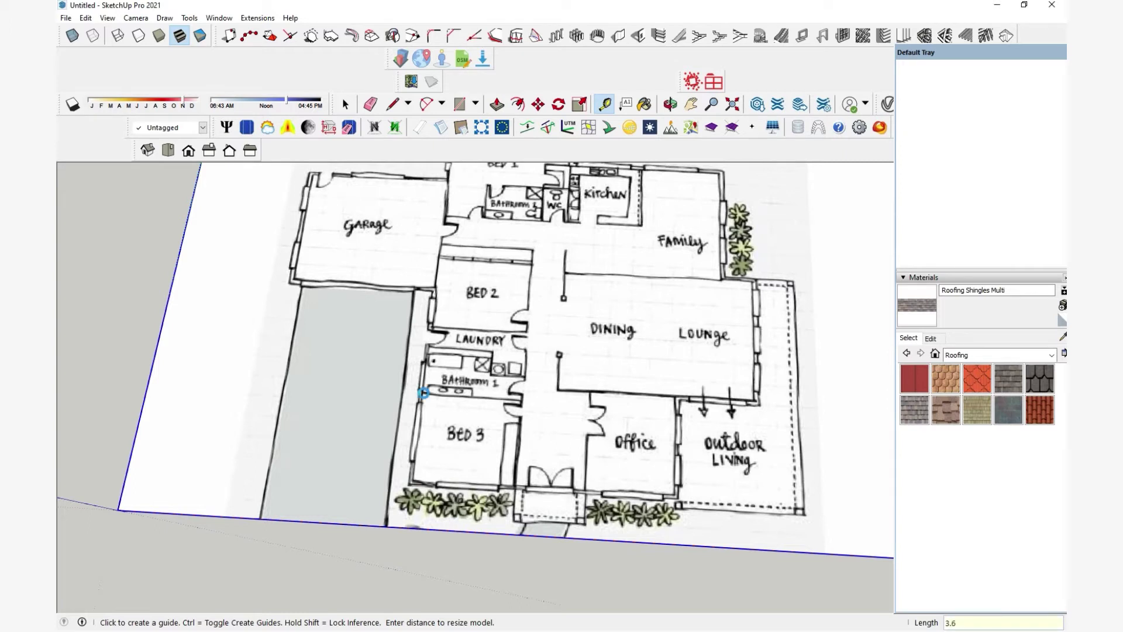
pyautogui.press('Return')
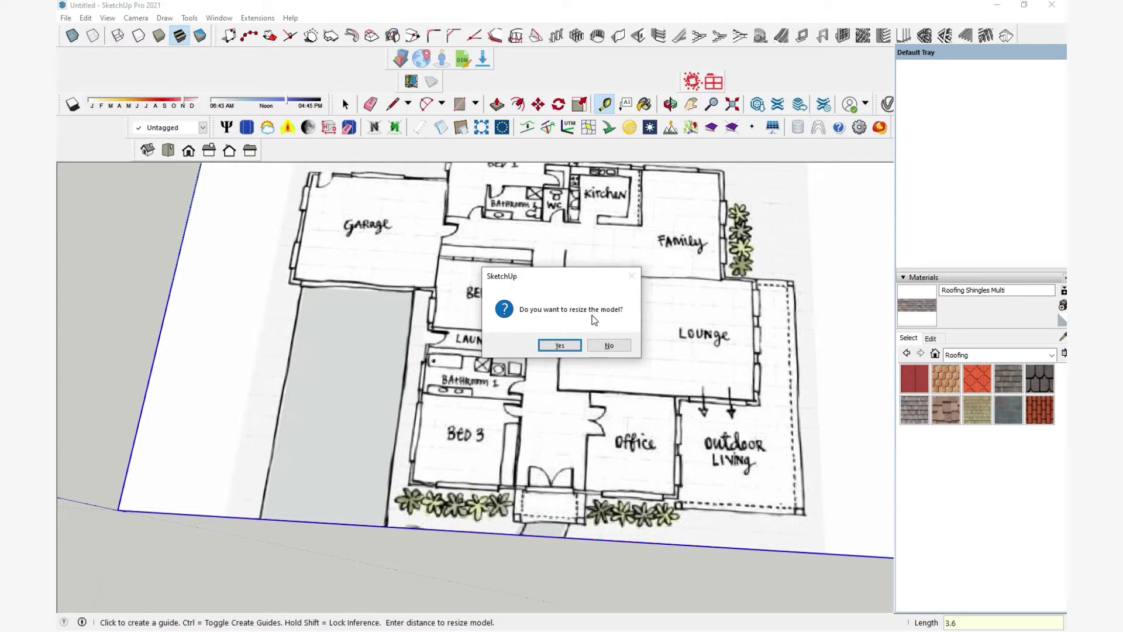
pyautogui.click(560, 346)
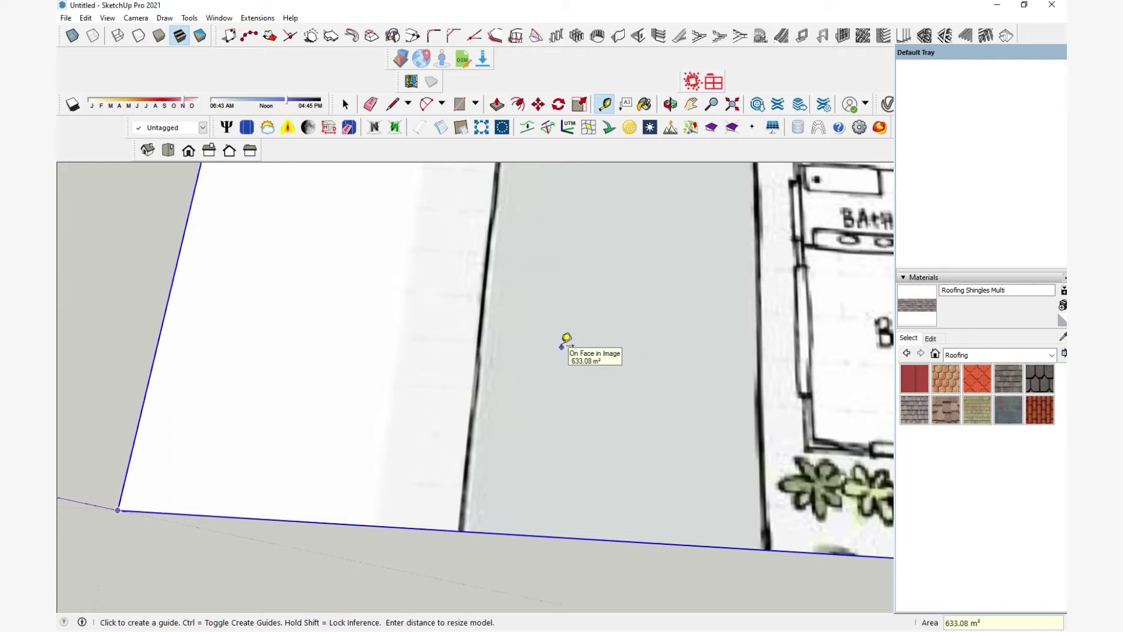
pyautogui.scroll(-5, 381, 447)
pyautogui.scroll(-3, 381, 448)
pyautogui.scroll(4, 656, 368)
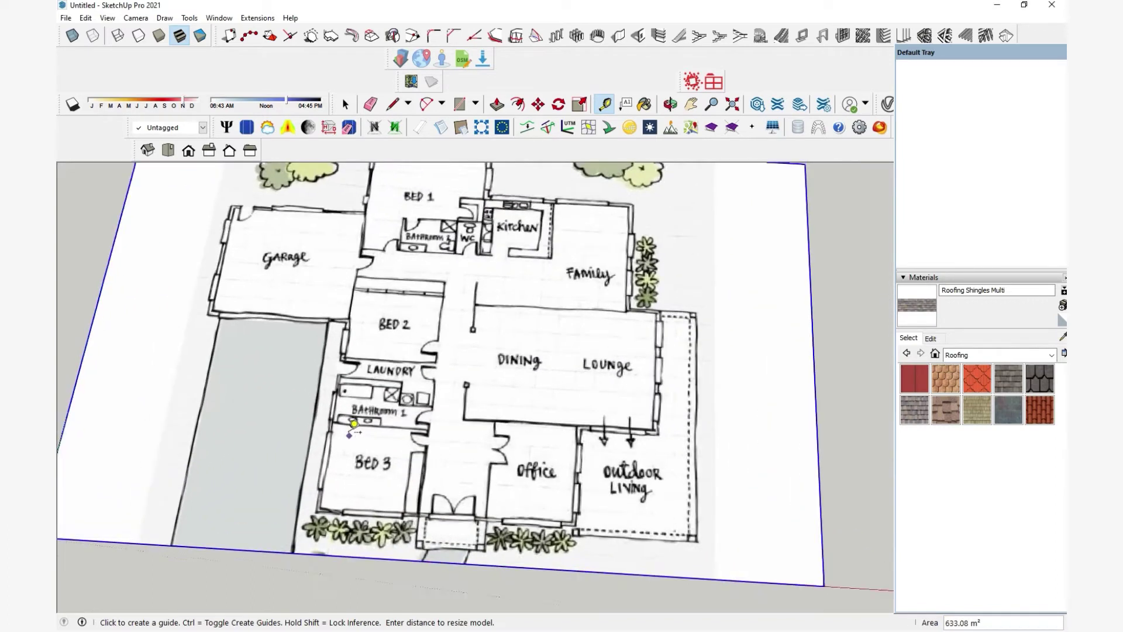
pyautogui.scroll(2, 335, 411)
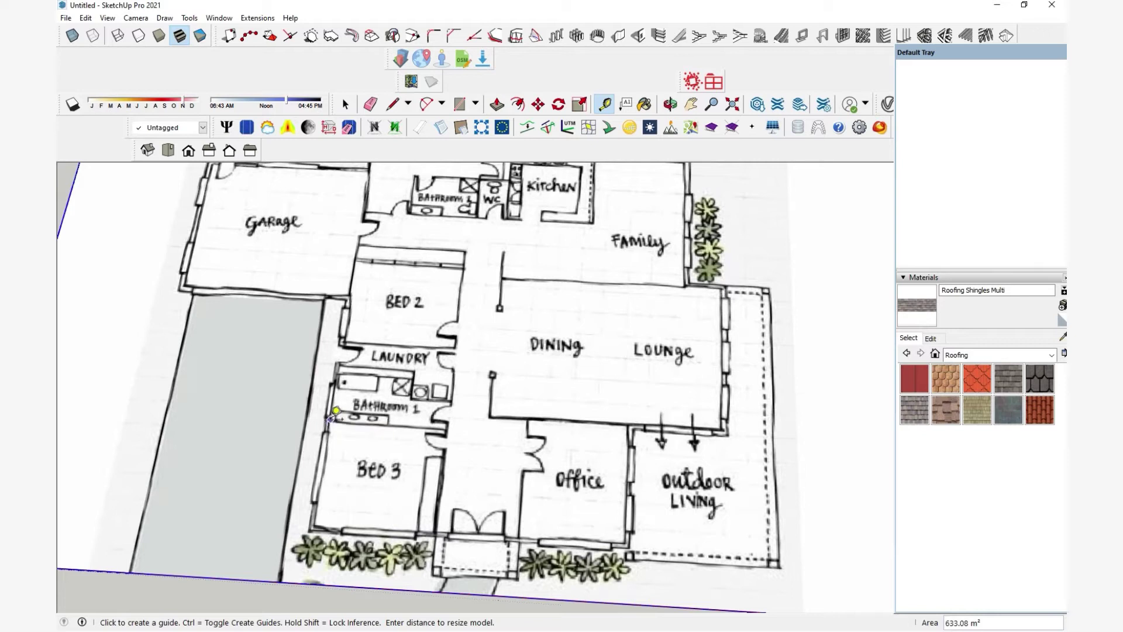
# Re-measure the Bed 3 walls to check the new scale, reading about 3.60 m
pyautogui.click(331, 419)
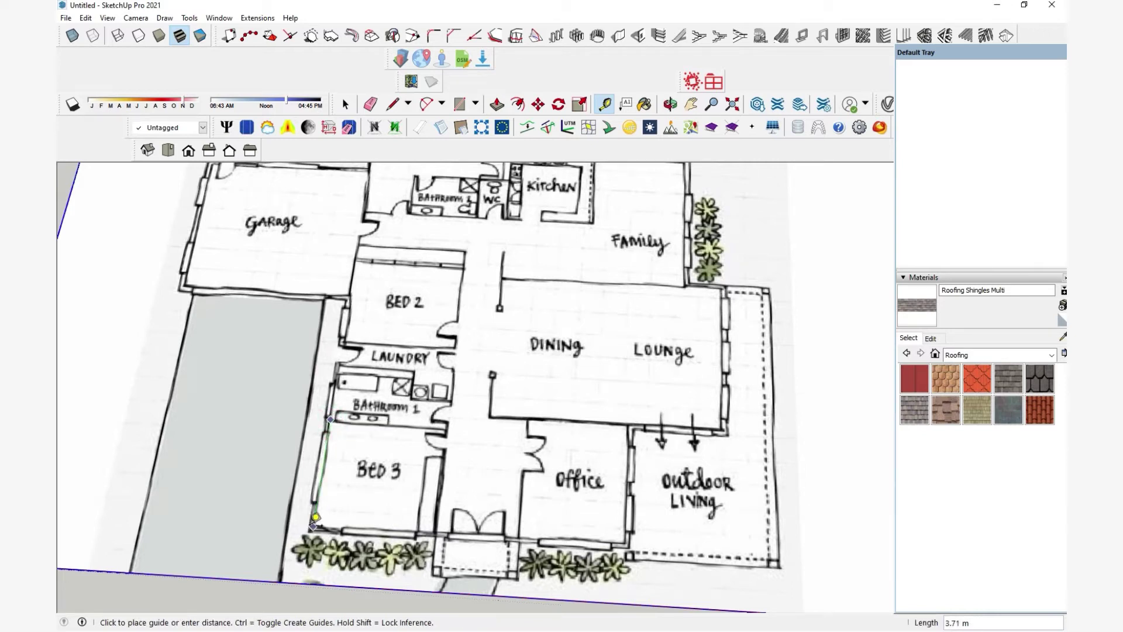
pyautogui.click(317, 510)
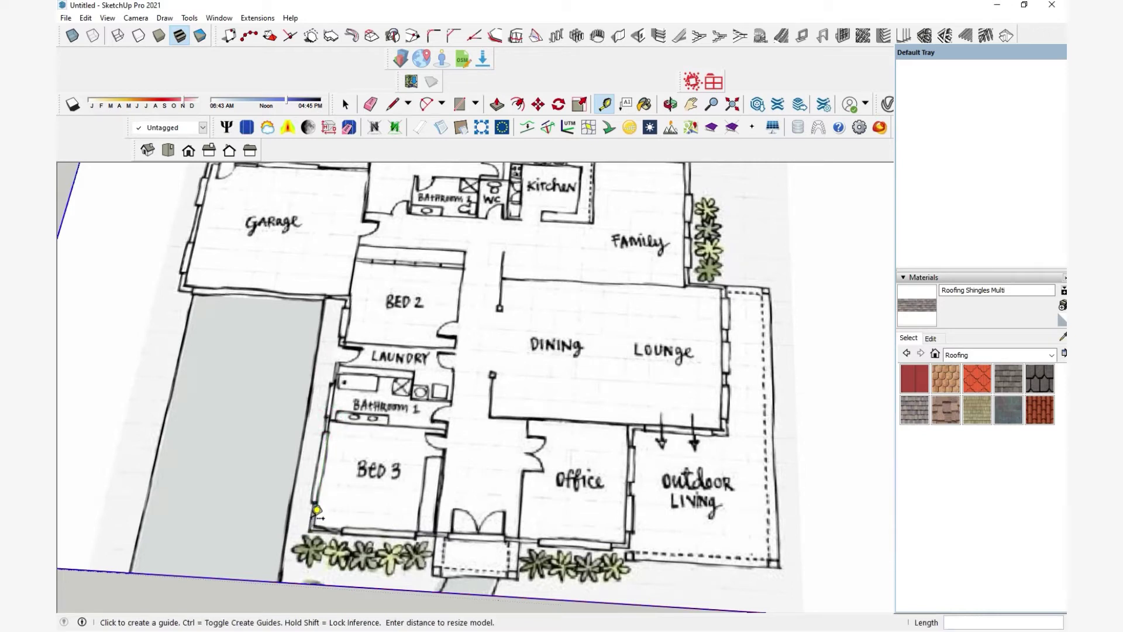
pyautogui.scroll(4, 320, 519)
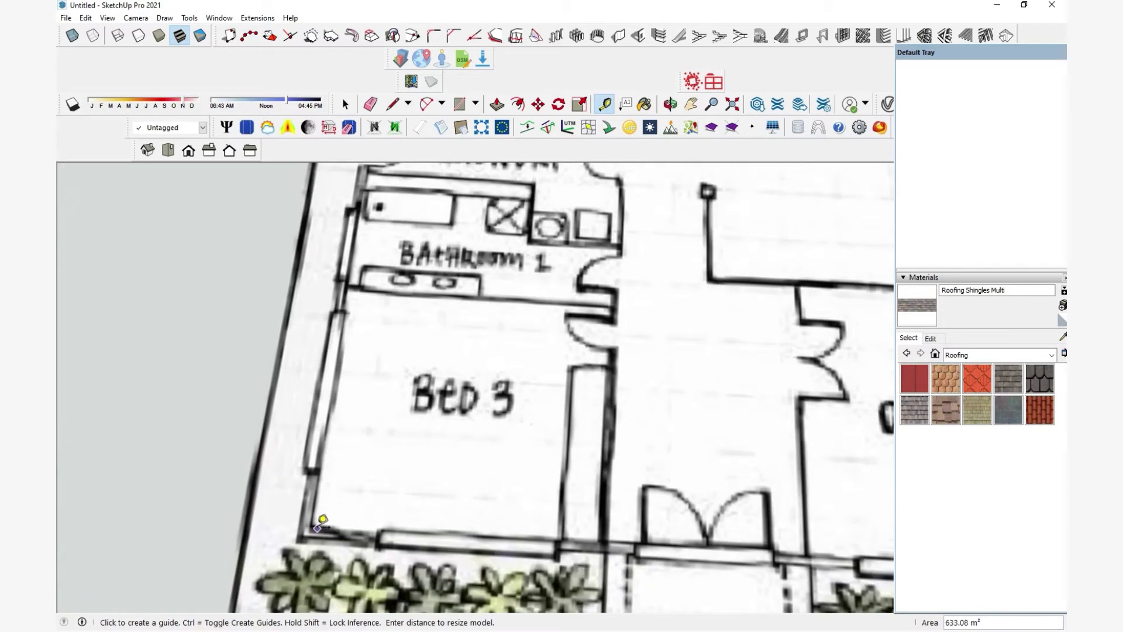
pyautogui.click(310, 524)
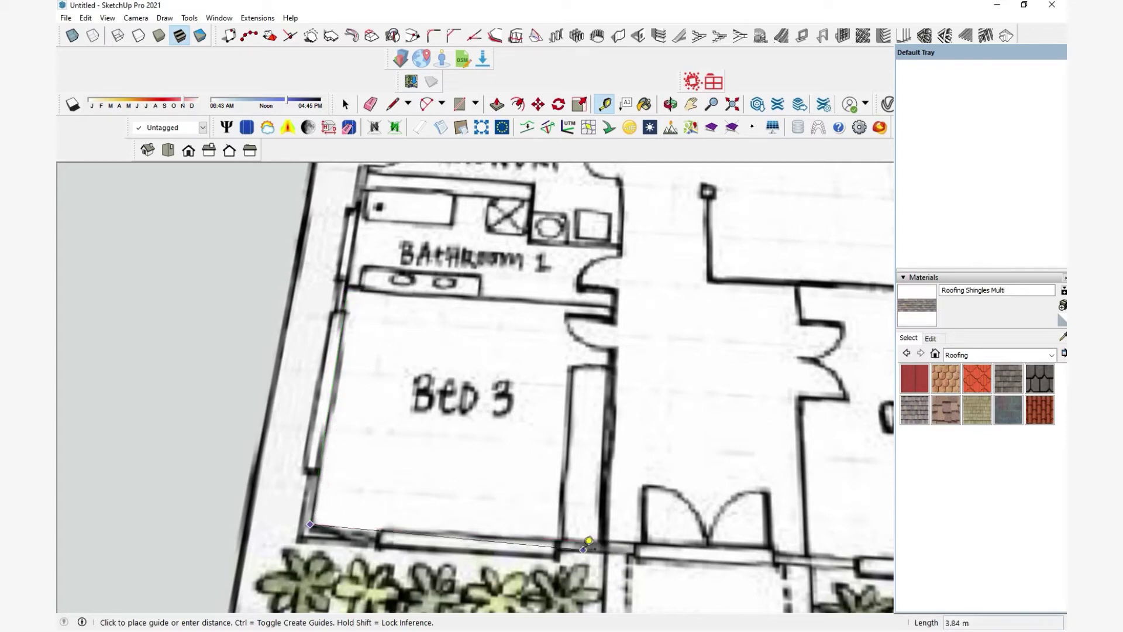
pyautogui.scroll(-8, 585, 535)
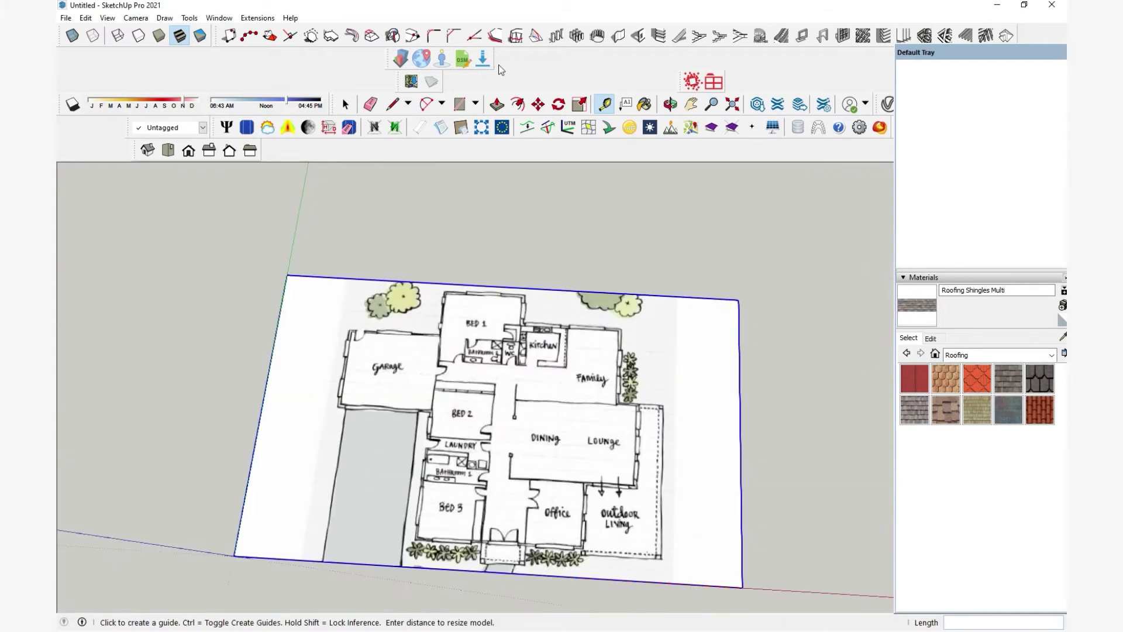
# Trace the outer walls from Bed 3's corner past the Office, Lounge and Family room to the Kitchen
pyautogui.click(392, 104)
pyautogui.scroll(3, 412, 505)
pyautogui.click(401, 522)
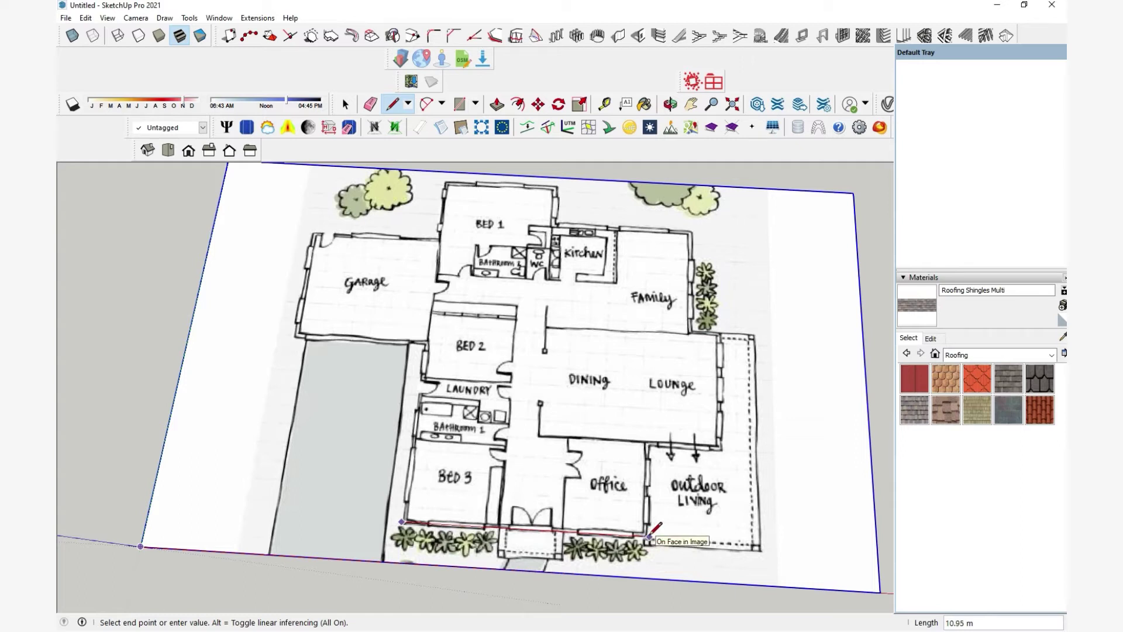
pyautogui.click(649, 536)
pyautogui.click(652, 445)
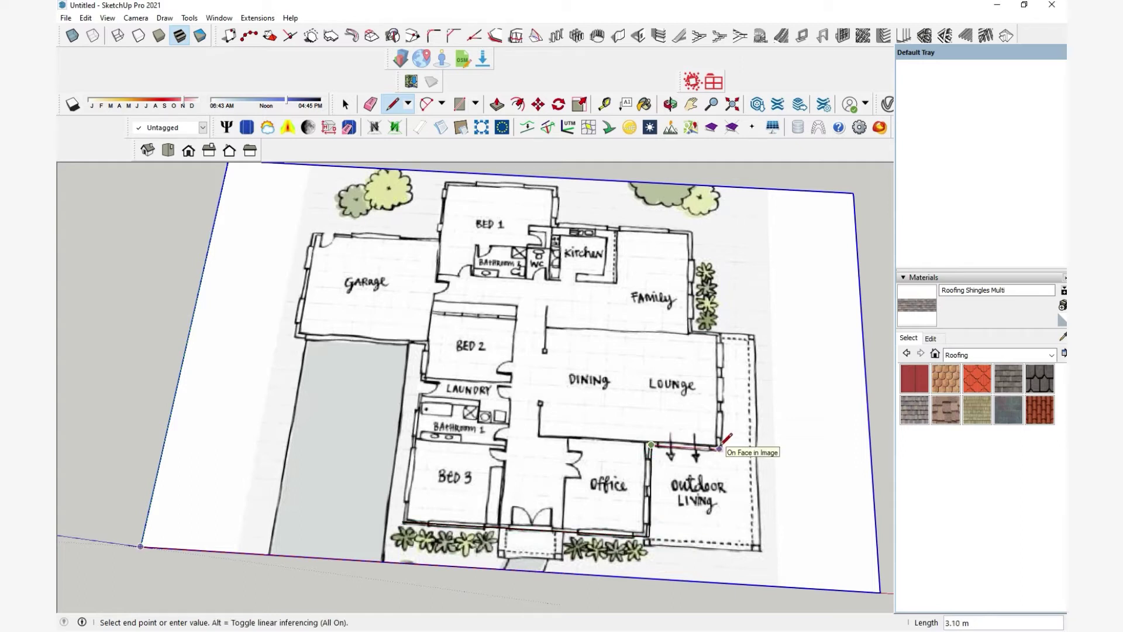
pyautogui.click(721, 449)
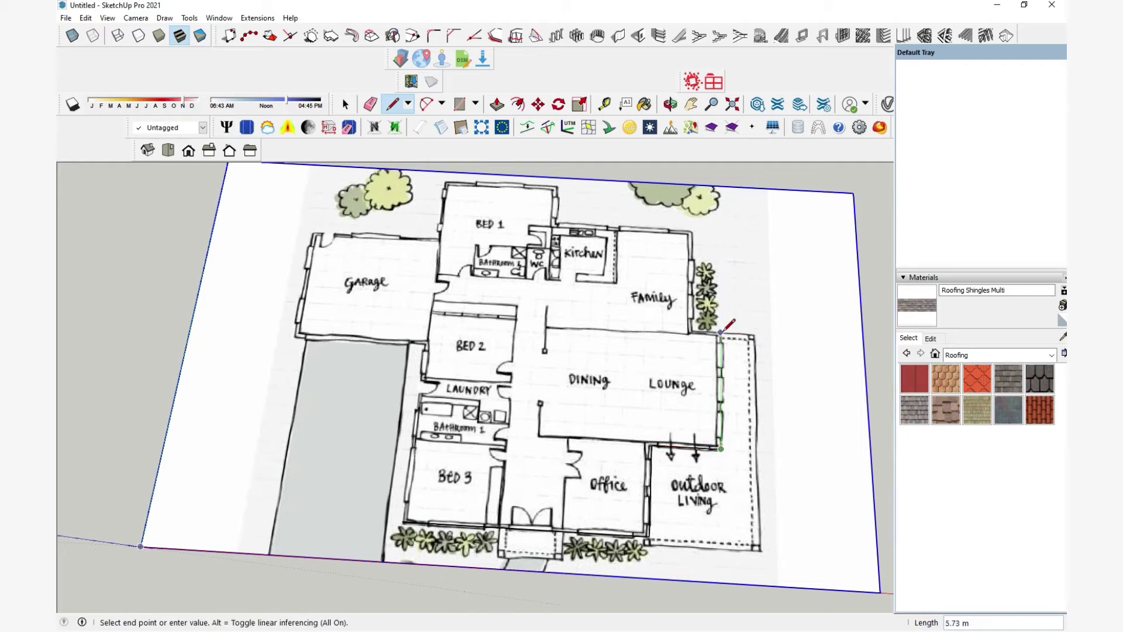
pyautogui.click(720, 335)
pyautogui.click(693, 330)
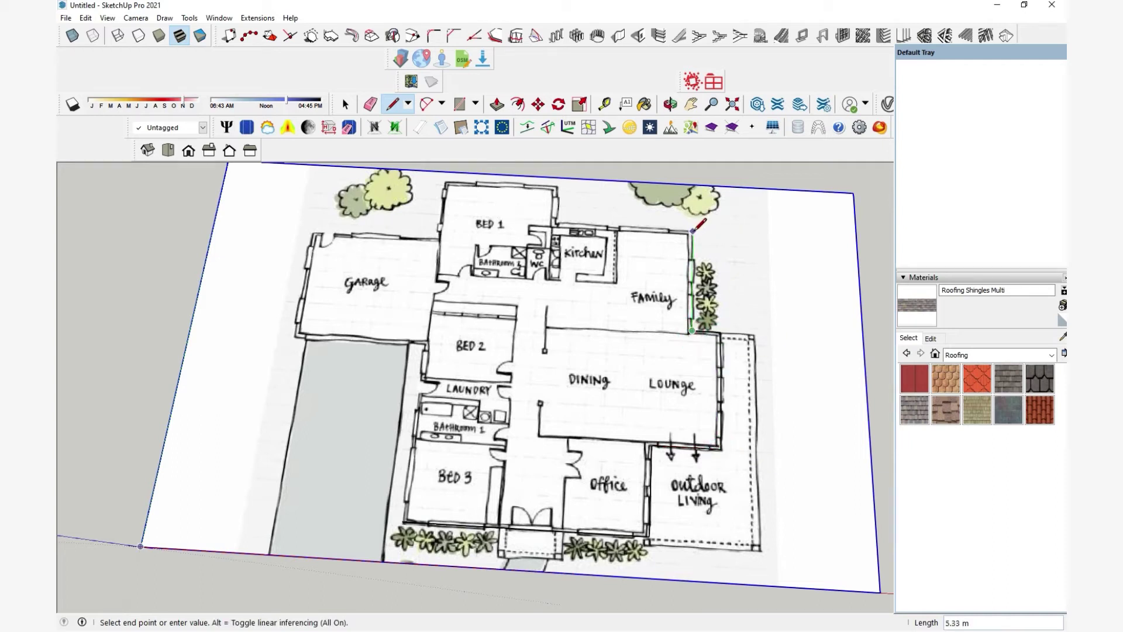
pyautogui.click(692, 231)
pyautogui.click(555, 223)
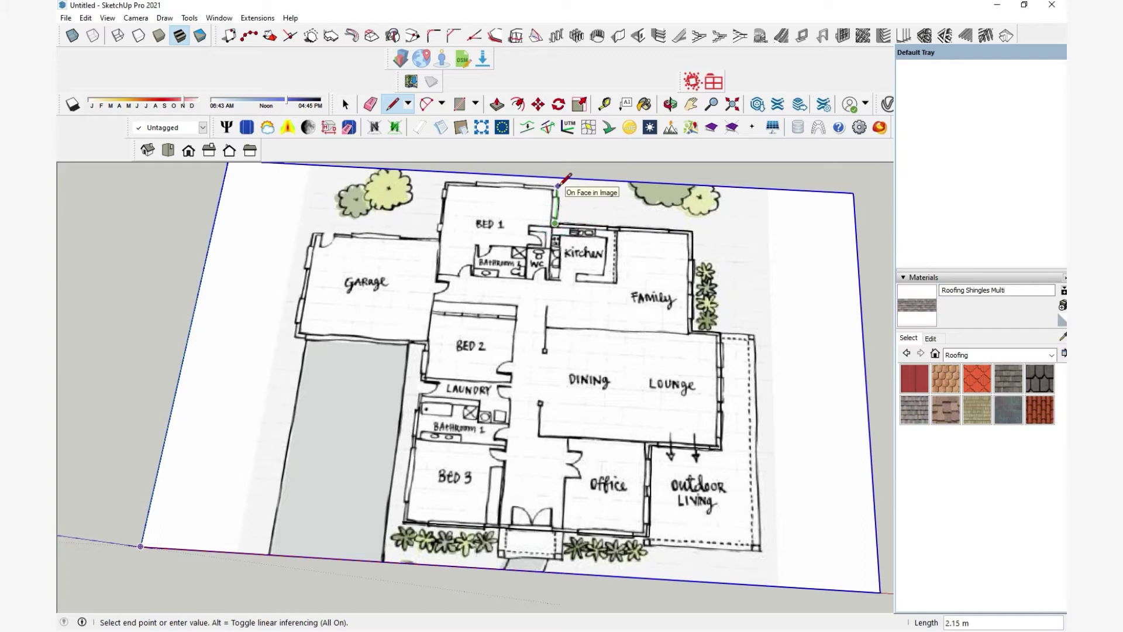
# Continue the outline around Bed 1 and the garage, closing it at the starting corner
pyautogui.click(557, 186)
pyautogui.click(445, 181)
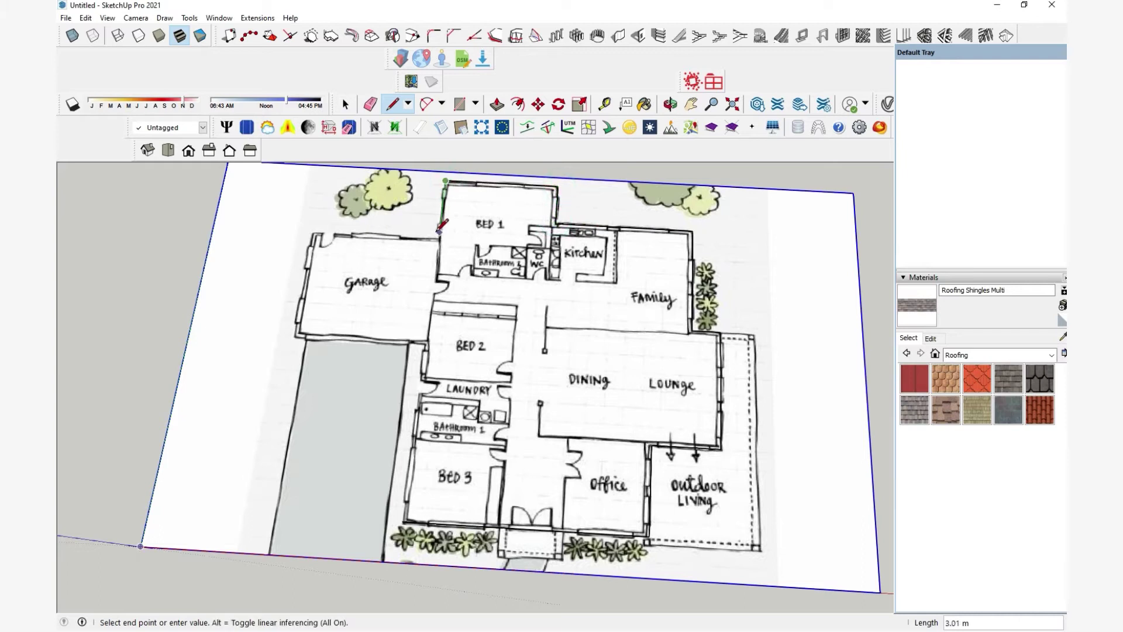
pyautogui.click(439, 236)
pyautogui.click(314, 231)
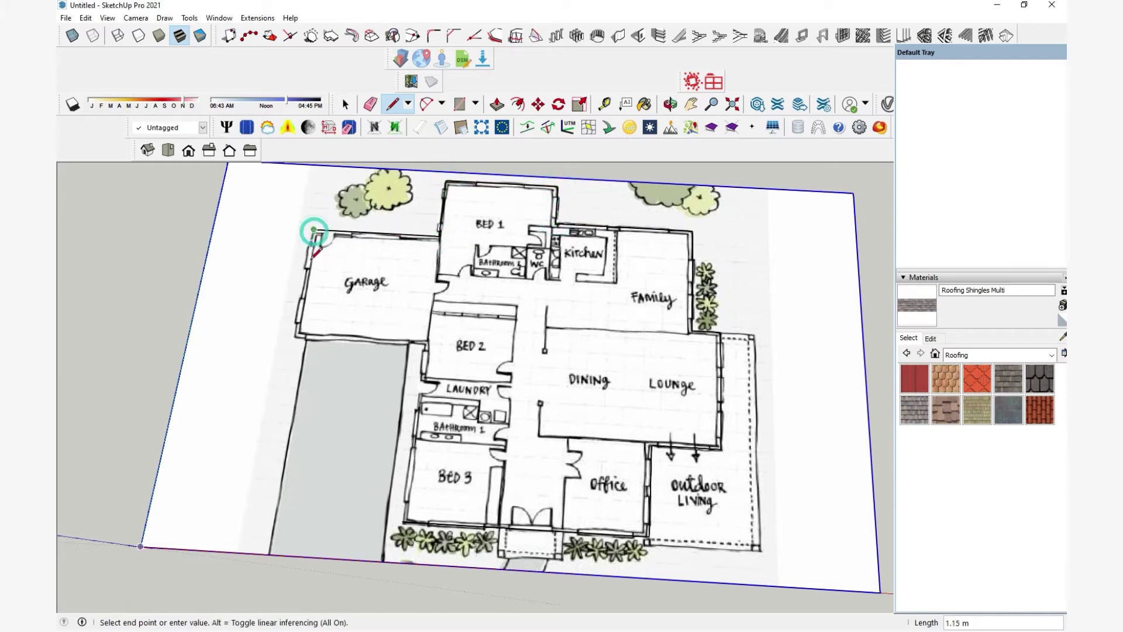
pyautogui.click(295, 337)
pyautogui.click(426, 344)
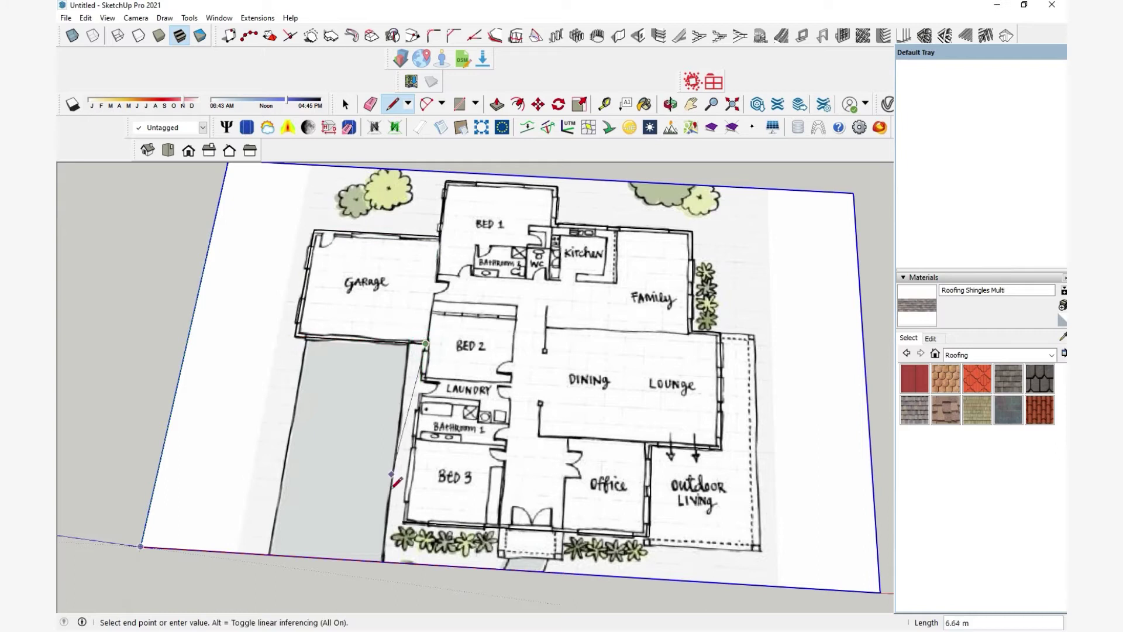
pyautogui.click(402, 520)
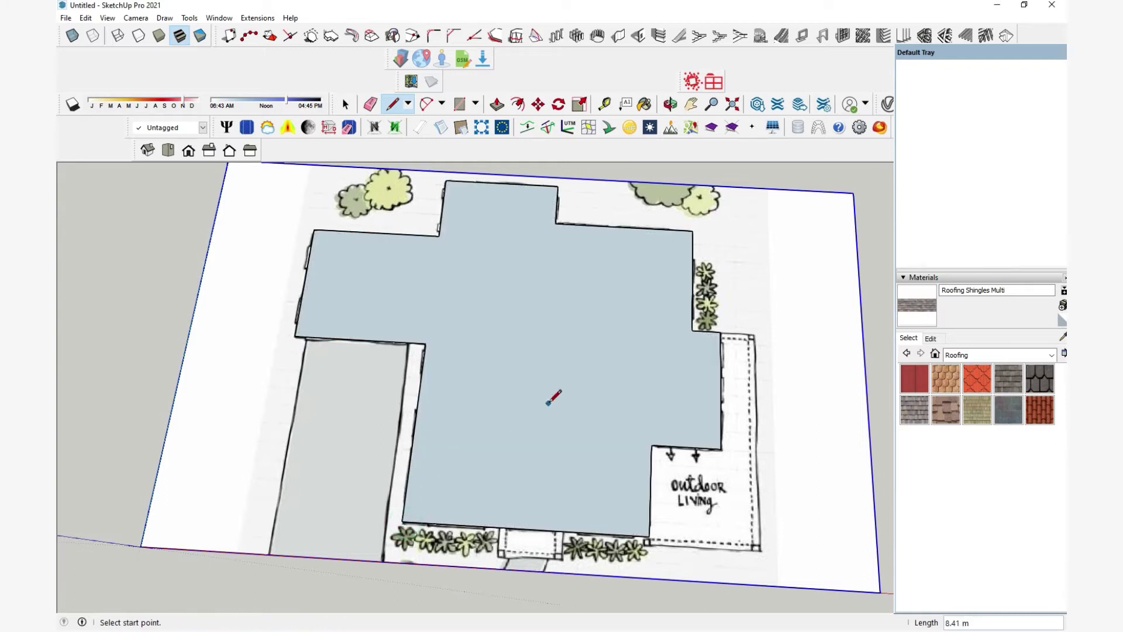
pyautogui.moveTo(547, 396); pyautogui.dragTo(579, 392, button='middle')
# Offset the footprint face's edges inward to mark the wall thickness
pyautogui.click(517, 104)
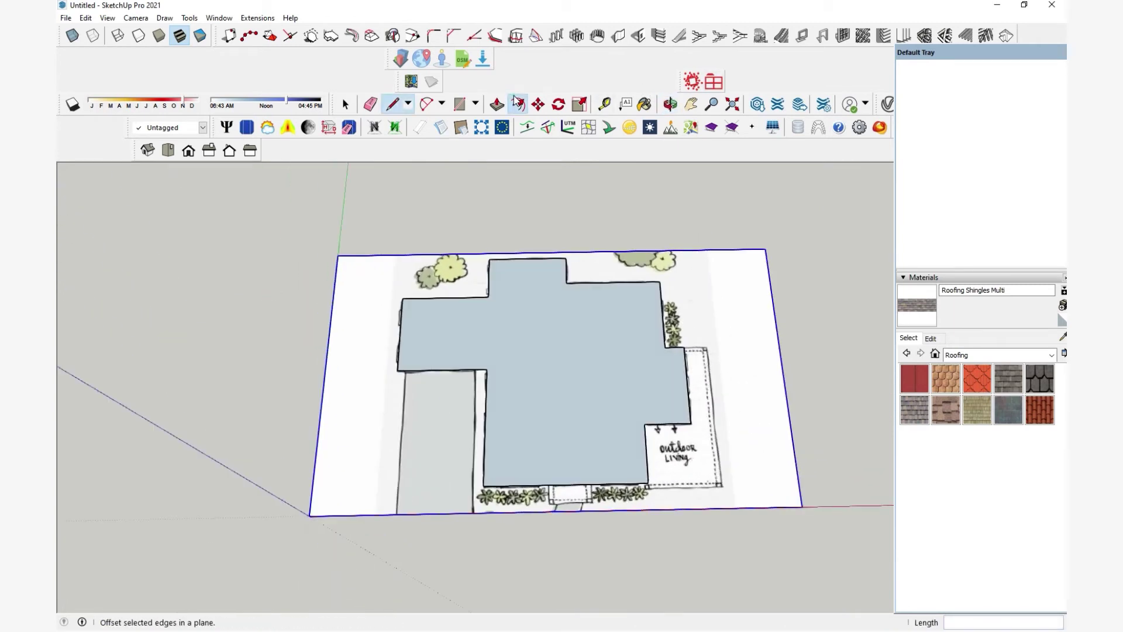
pyautogui.click(634, 326)
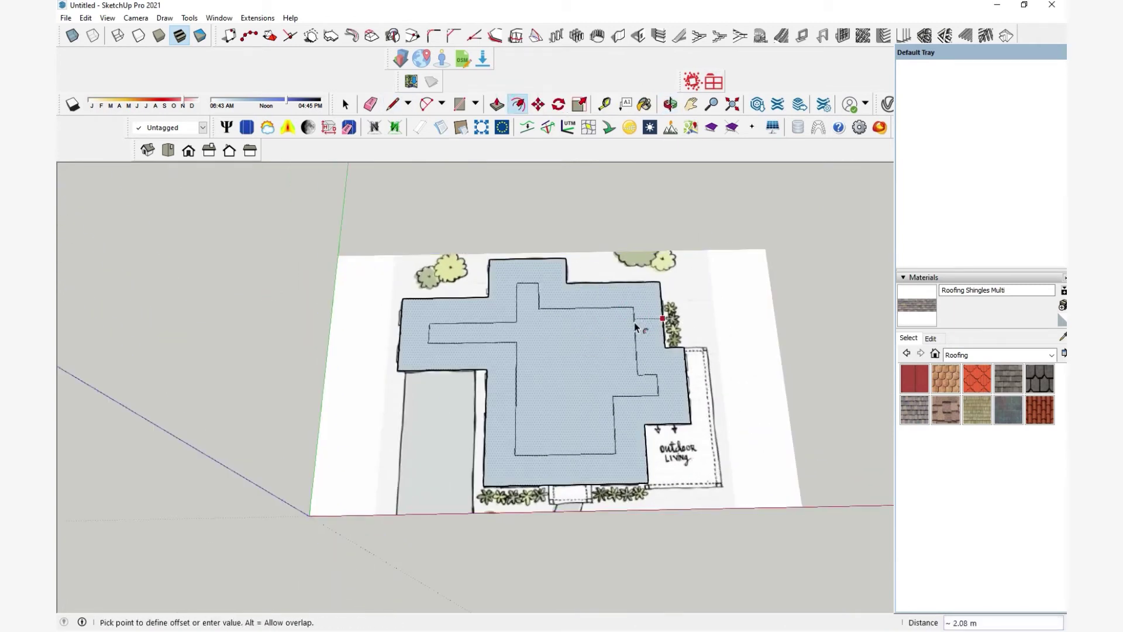
pyautogui.press('Escape')
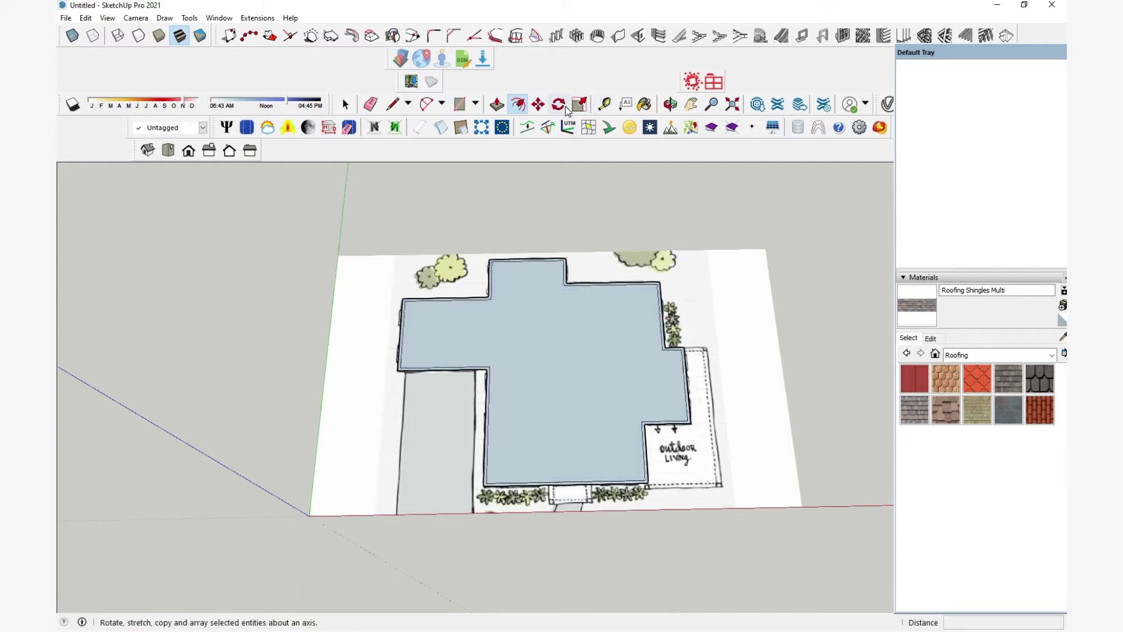
# Push/pull the offset band upward into 3.3 m walls and orbit to inspect them
pyautogui.click(497, 104)
pyautogui.moveTo(562, 409); pyautogui.dragTo(583, 571, button='middle')
pyautogui.moveTo(583, 570); pyautogui.dragTo(577, 396)
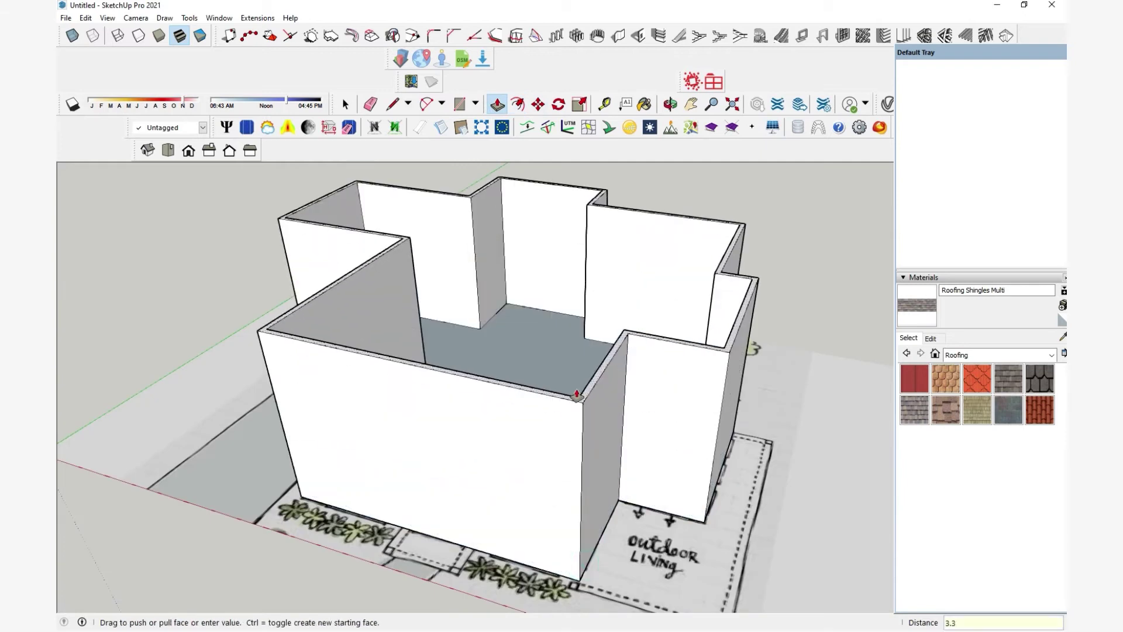
pyautogui.press('Return')
pyautogui.moveTo(577, 394); pyautogui.dragTo(673, 410, button='middle')
pyautogui.scroll(-5, 561, 365)
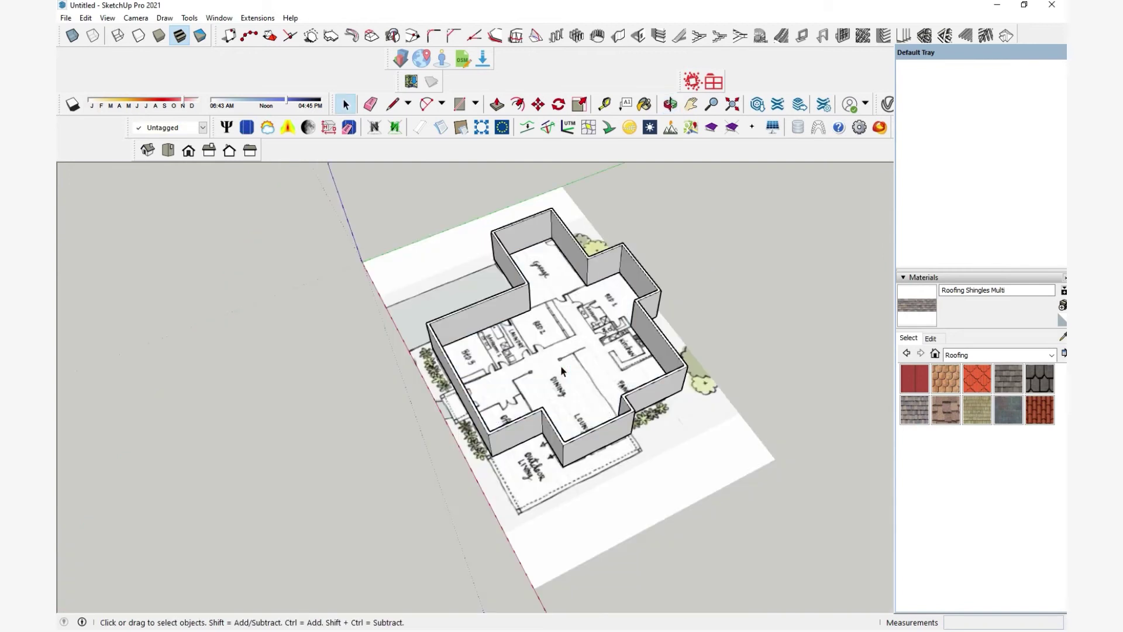
pyautogui.moveTo(561, 365); pyautogui.dragTo(1046, 276, button='middle')
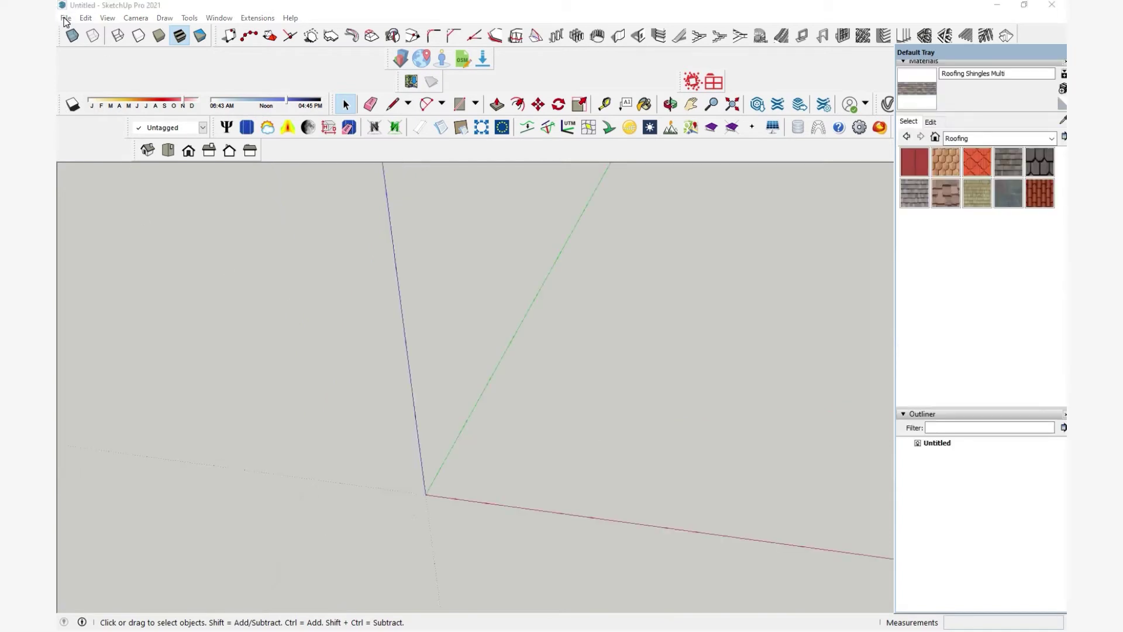
# Import the TEST-Model floor-plan image from the Downloads folder
pyautogui.click(66, 21)
pyautogui.click(84, 216)
pyautogui.click(116, 28)
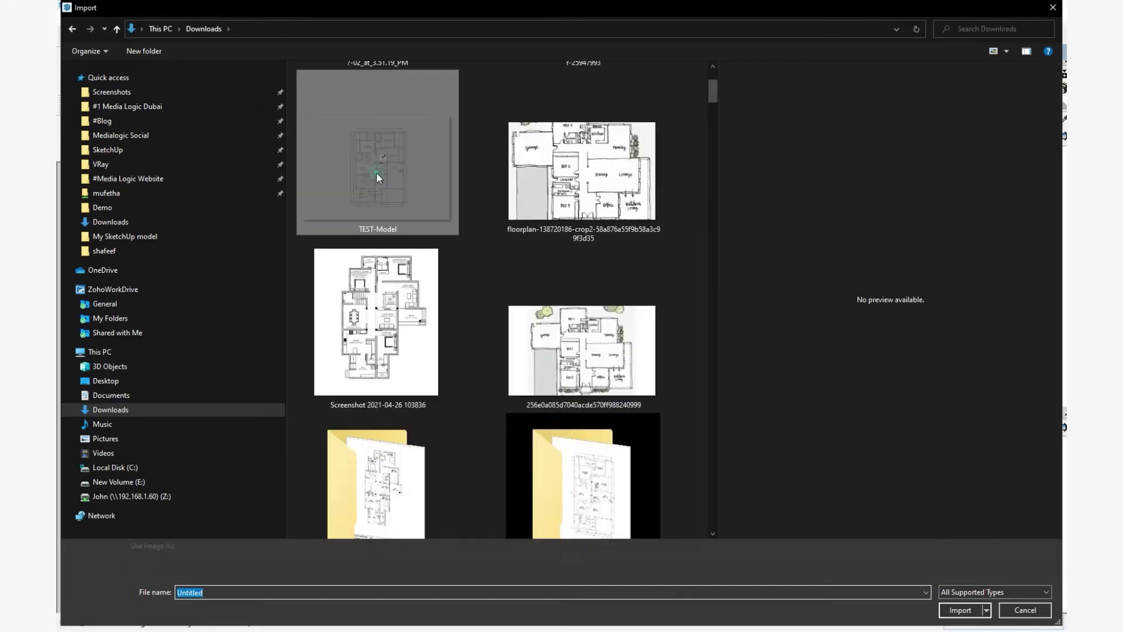
pyautogui.click(377, 172)
pyautogui.click(960, 611)
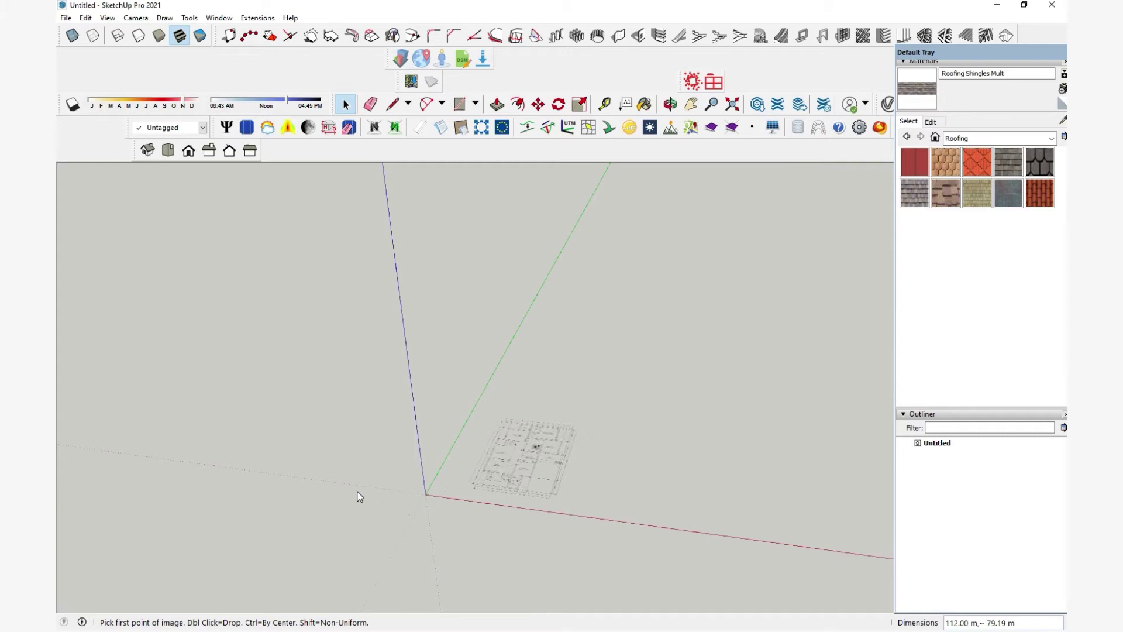
# Place the TEST-Model image with its first corner at the origin, then zoom to a top-down view
pyautogui.click(425, 496)
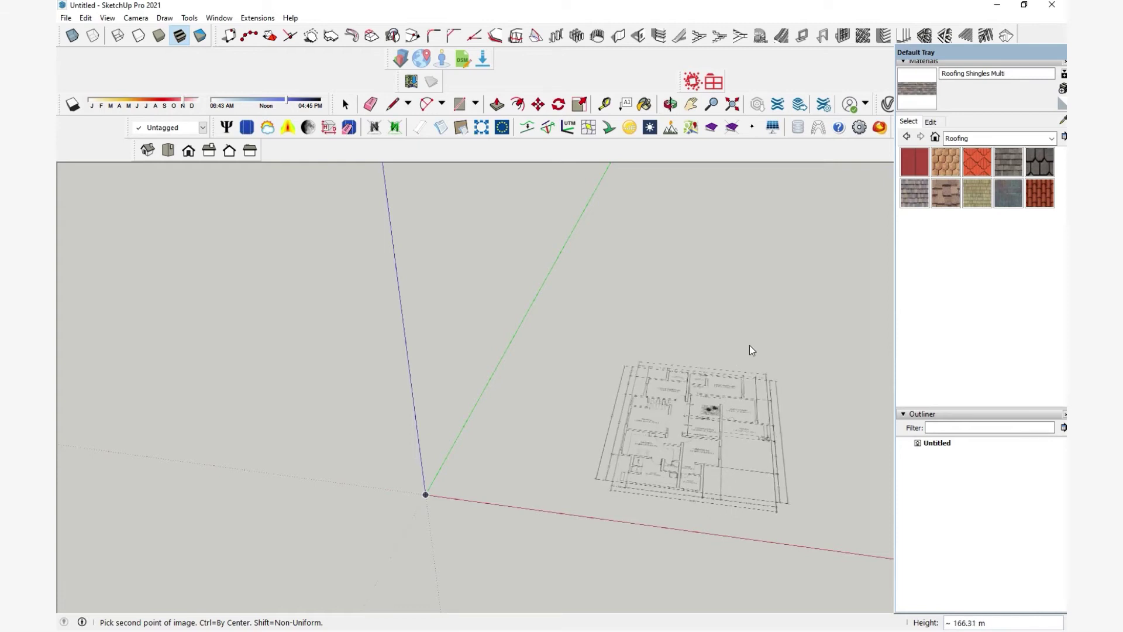
pyautogui.click(774, 327)
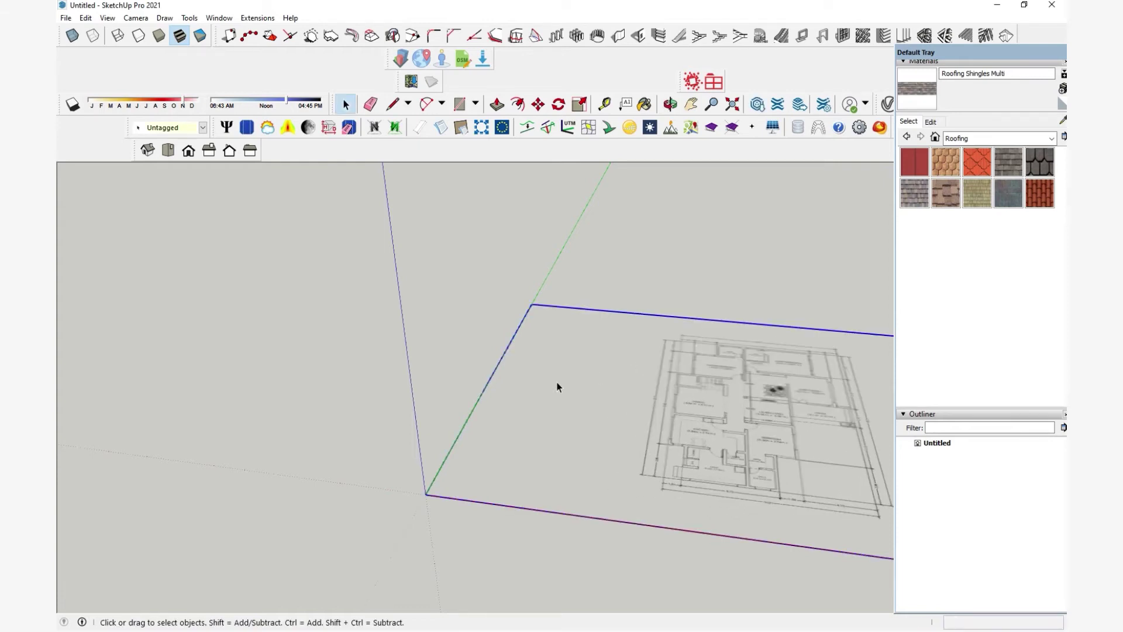
pyautogui.scroll(-3, 494, 381)
pyautogui.moveTo(851, 409); pyautogui.dragTo(709, 437, button='middle')
pyautogui.scroll(2, 714, 401)
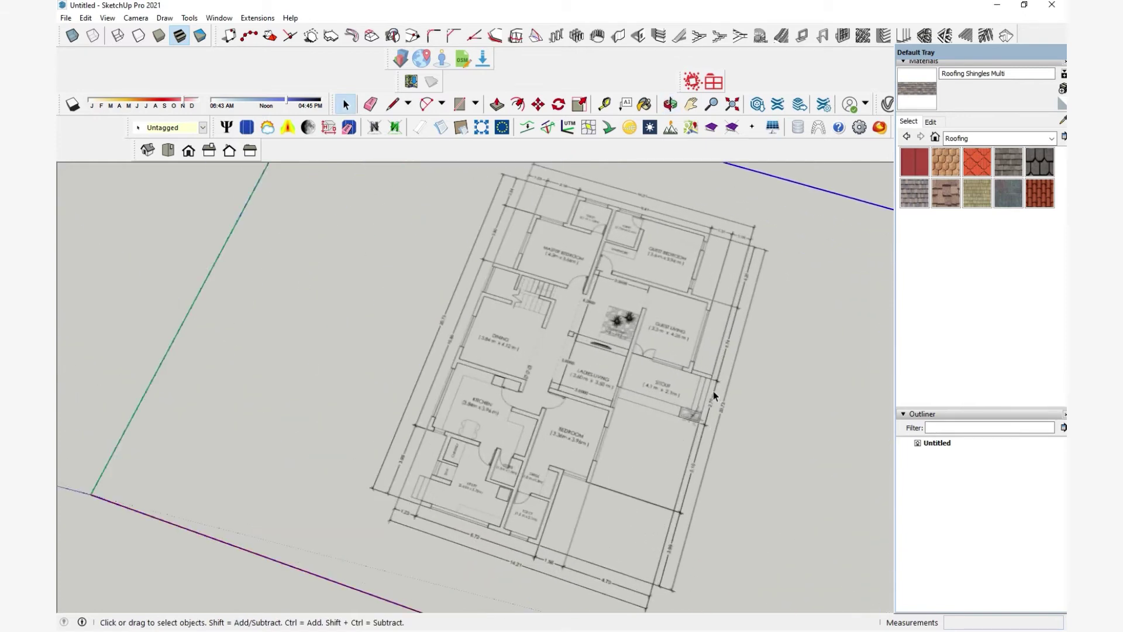
pyautogui.scroll(4, 714, 391)
pyautogui.scroll(-2, 657, 237)
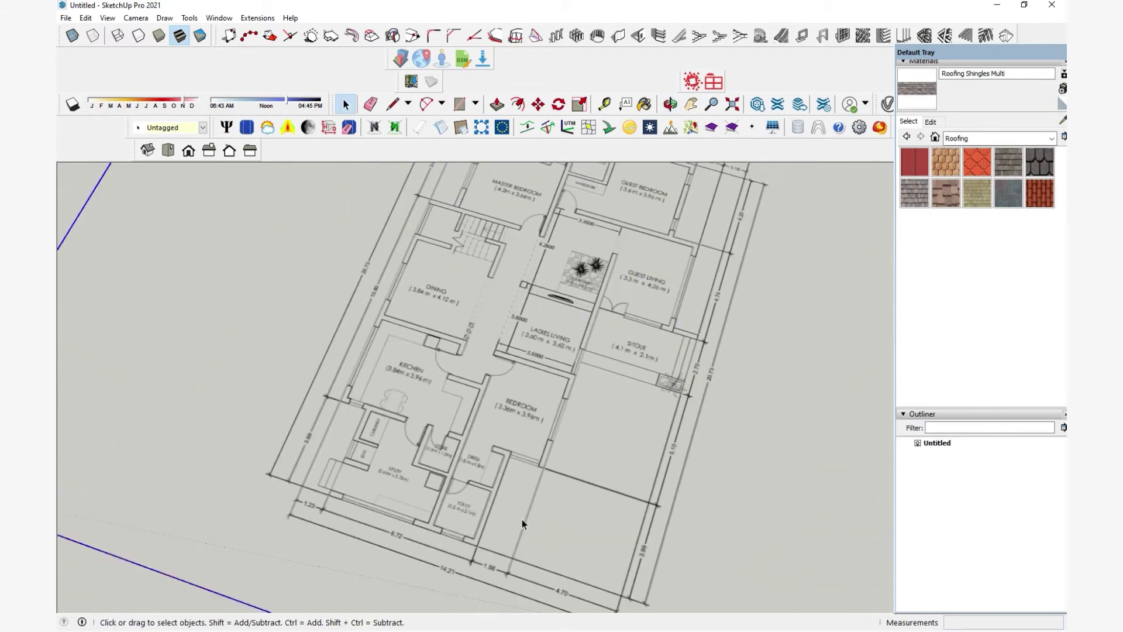
pyautogui.scroll(2, 512, 520)
pyautogui.scroll(4, 464, 451)
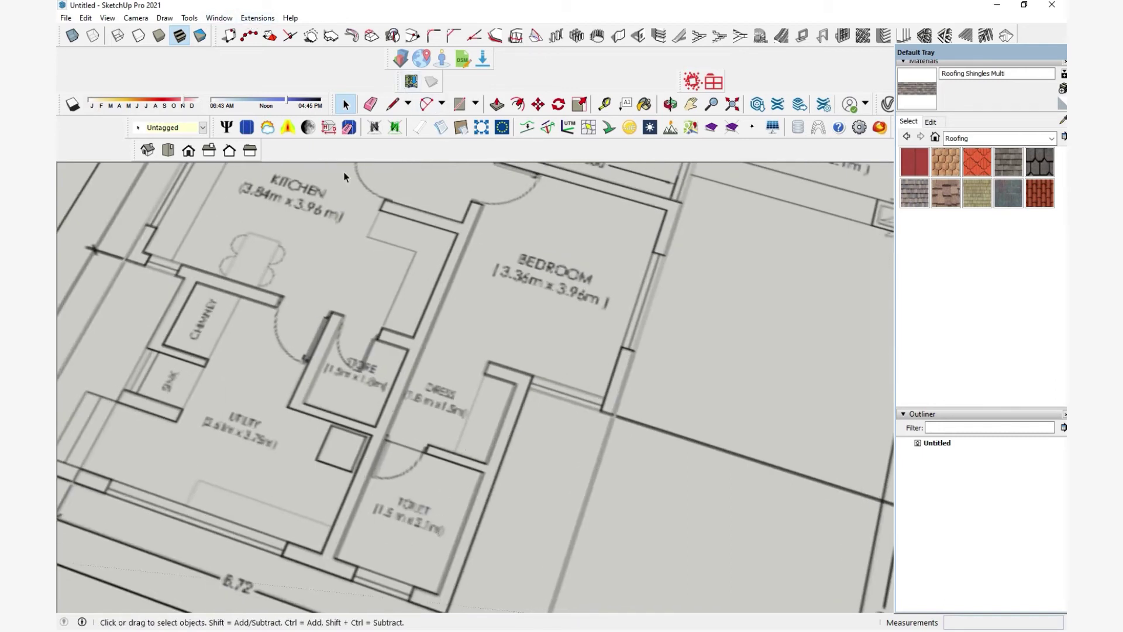
pyautogui.scroll(-2, 429, 304)
pyautogui.moveTo(393, 398); pyautogui.dragTo(468, 388, button='middle')
pyautogui.scroll(2, 224, 371)
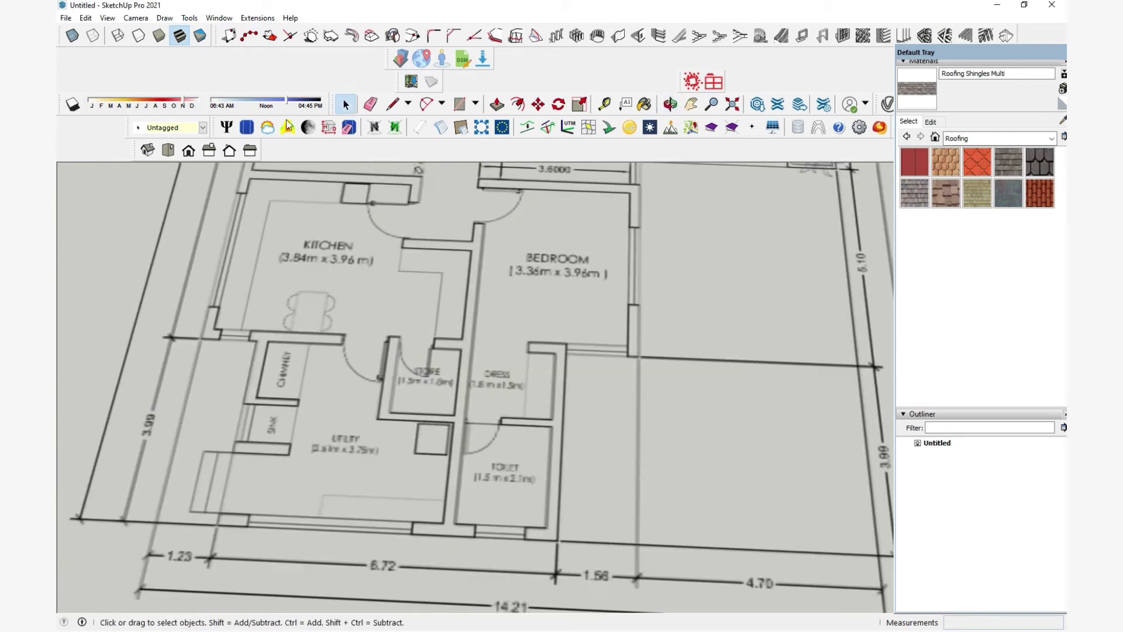
# Turn on Use maximum texture size in the OpenGL preferences, accepting the performance warning
pyautogui.click(219, 17)
pyautogui.click(258, 93)
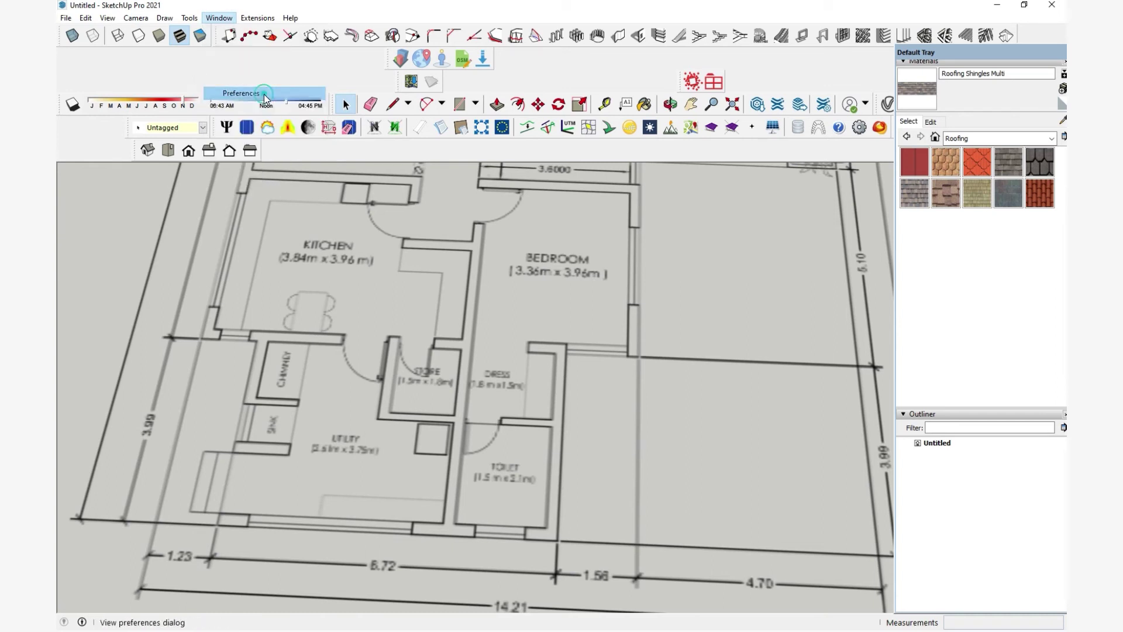
pyautogui.click(682, 242)
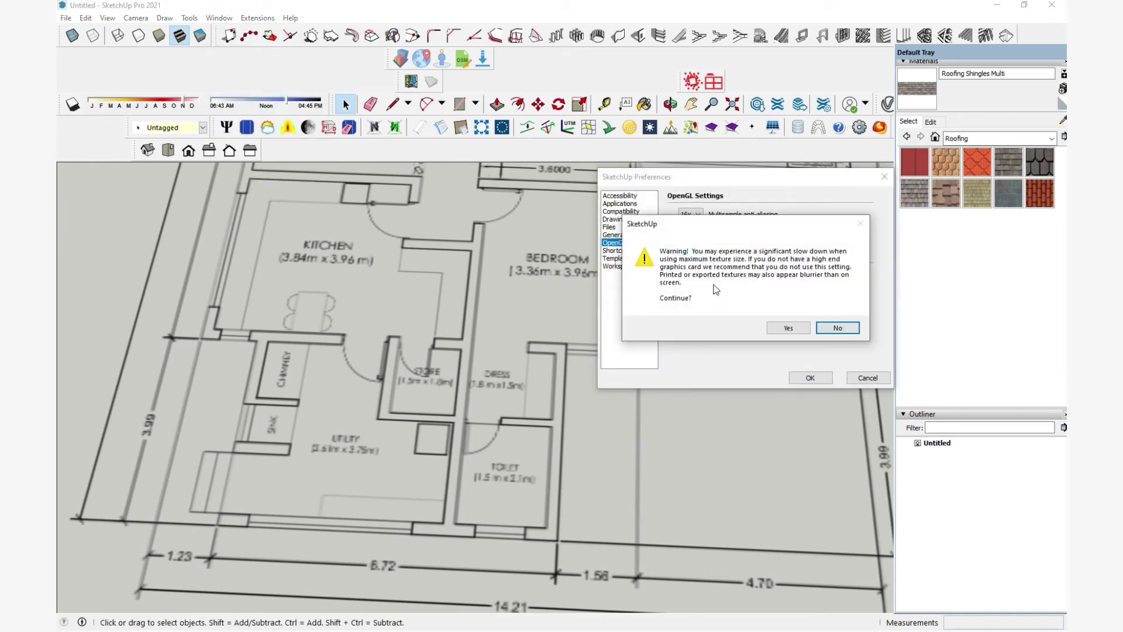
pyautogui.click(782, 330)
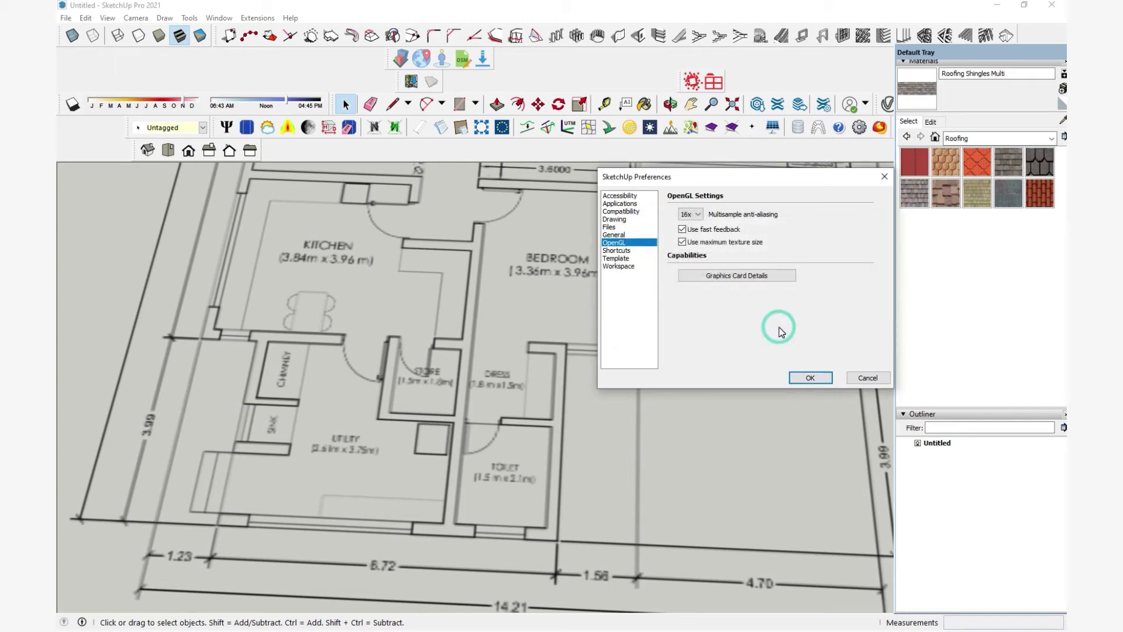
pyautogui.click(808, 378)
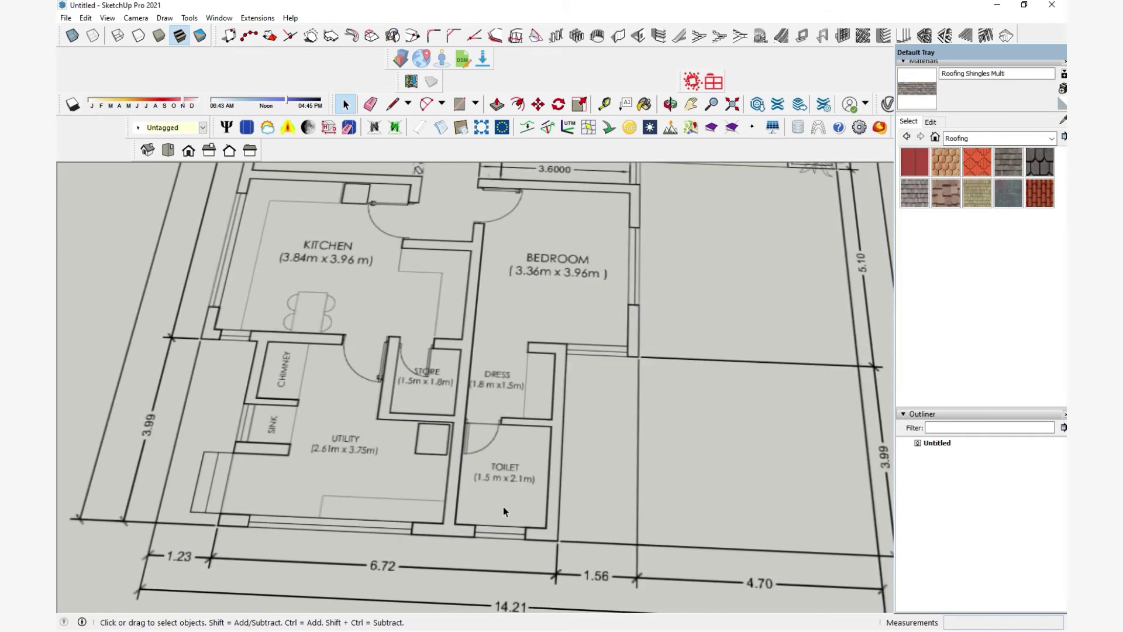
# Measure the Ladies Living 3.6000 dimension line, enter 3.6 and confirm resizing the model
pyautogui.scroll(-10, 509, 491)
pyautogui.moveTo(562, 398)
pyautogui.mouseDown(button='middle')
pyautogui.moveTo(582, 368)
pyautogui.moveTo(566, 376)
pyautogui.mouseUp(button='middle')
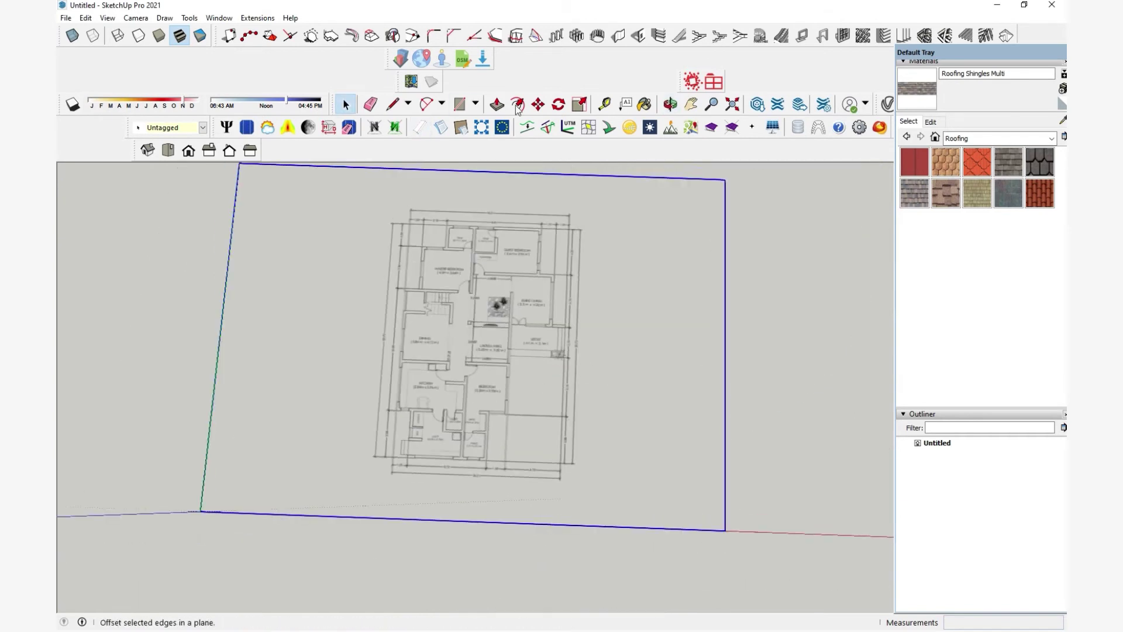
pyautogui.click(604, 104)
pyautogui.scroll(6, 527, 359)
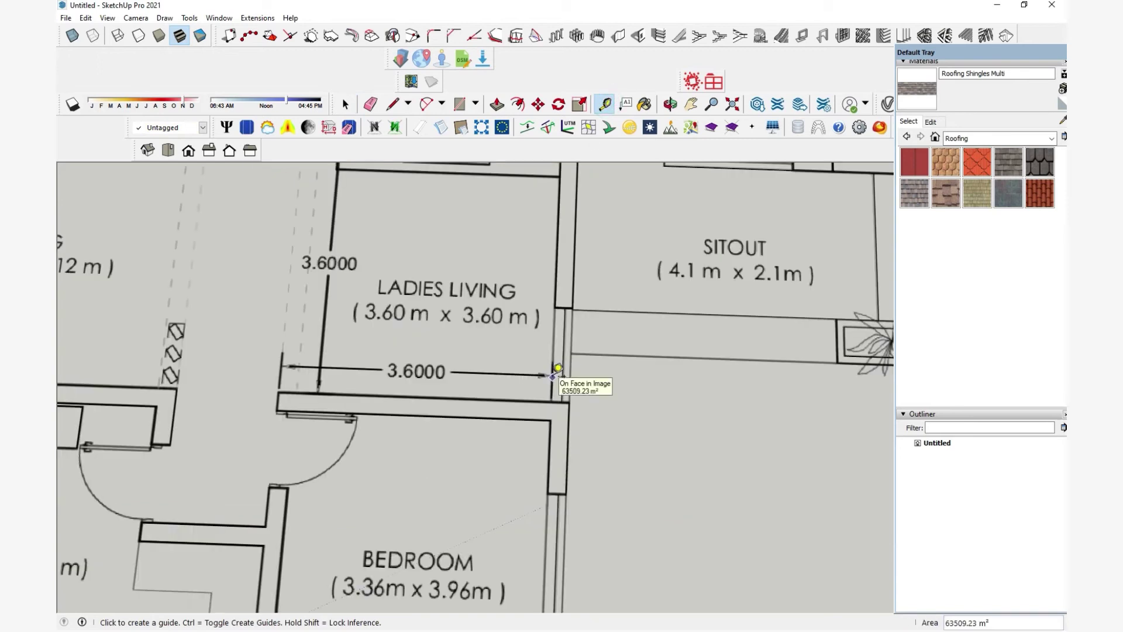
pyautogui.click(553, 375)
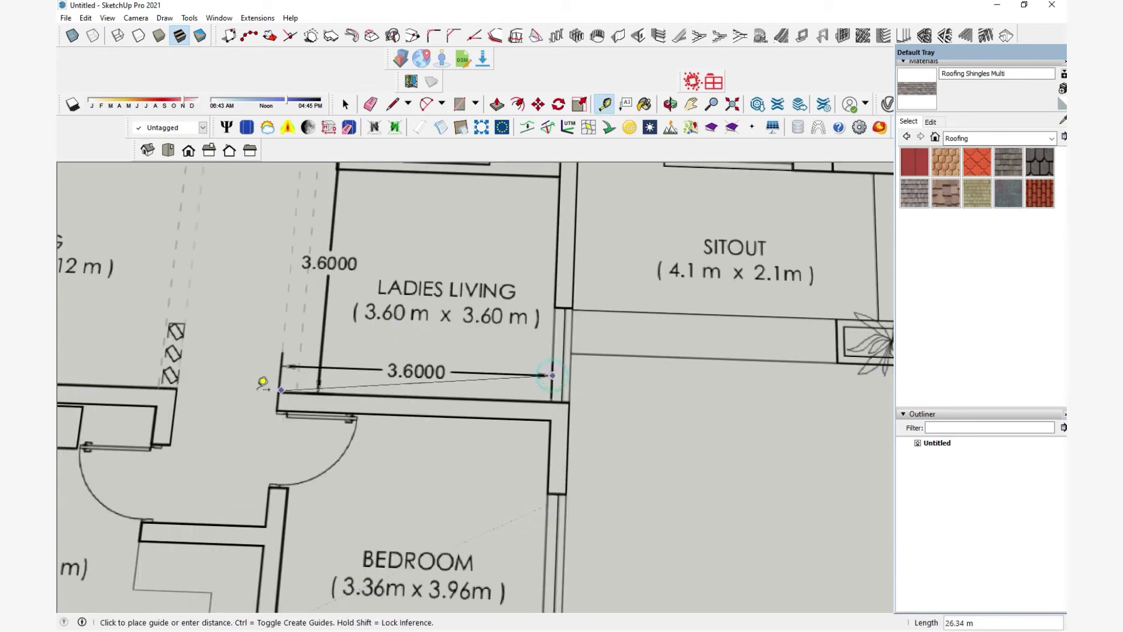
pyautogui.click(282, 364)
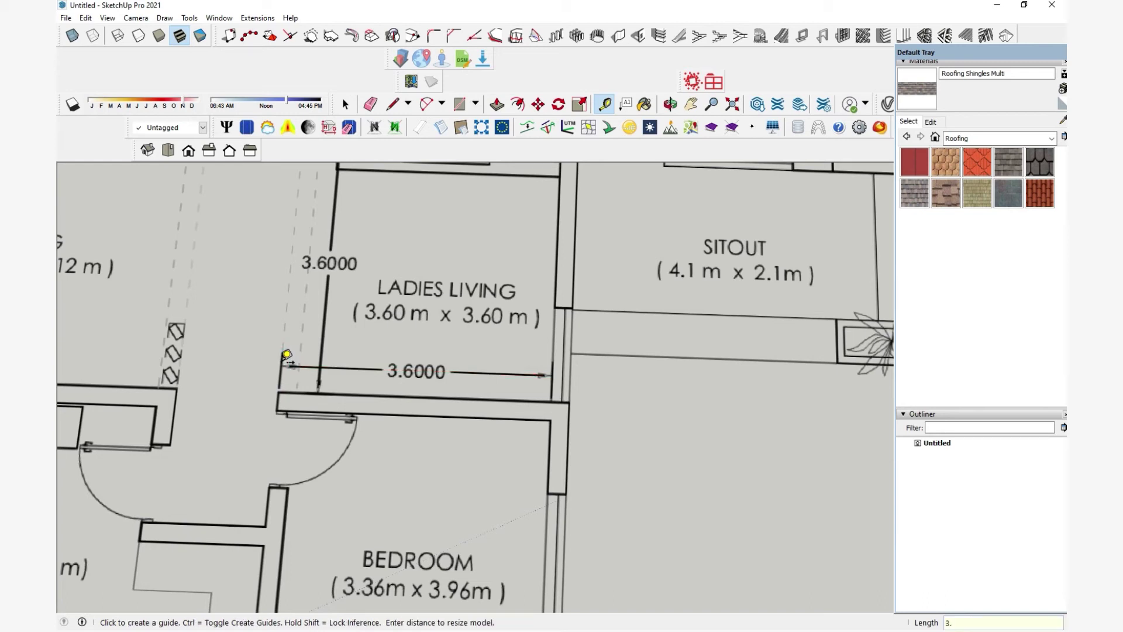
pyautogui.write('3.6')
pyautogui.press('Return')
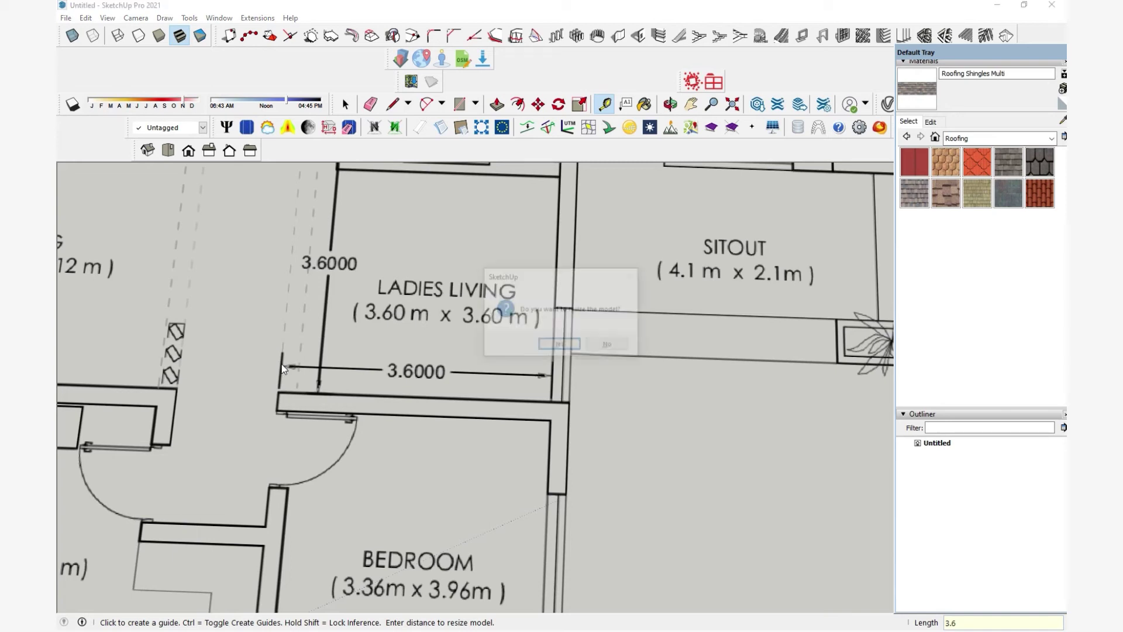
pyautogui.click(560, 344)
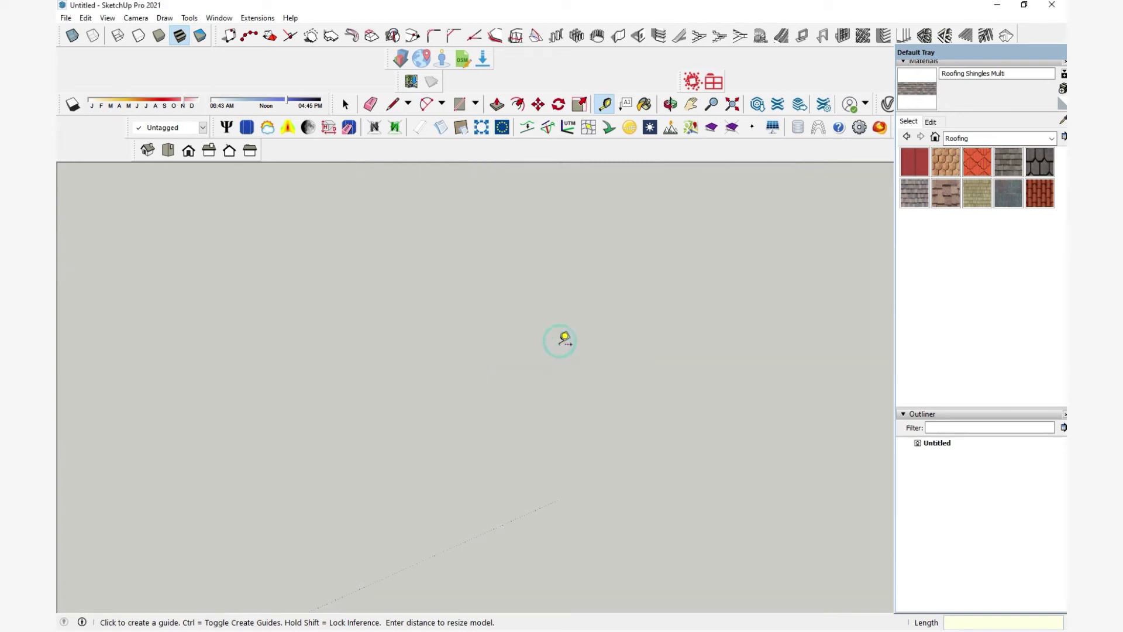
# Orbit and zoom to bring the shrunken floor plan back into view at a low angle
pyautogui.moveTo(515, 340); pyautogui.dragTo(288, 339, button='middle')
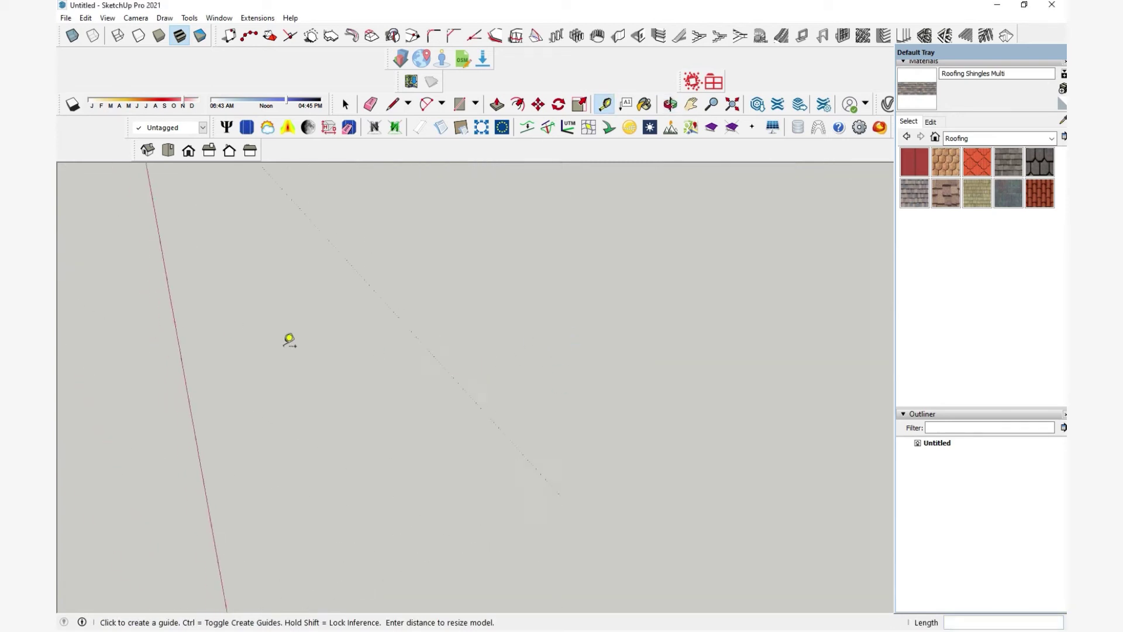
pyautogui.scroll(-2, 471, 335)
pyautogui.scroll(-2, 471, 335)
pyautogui.moveTo(401, 286); pyautogui.dragTo(702, 27, button='middle')
# Start the outer wall outline at the plan's corner with a 10 m first edge
pyautogui.press('t')
pyautogui.scroll(6, 191, 427)
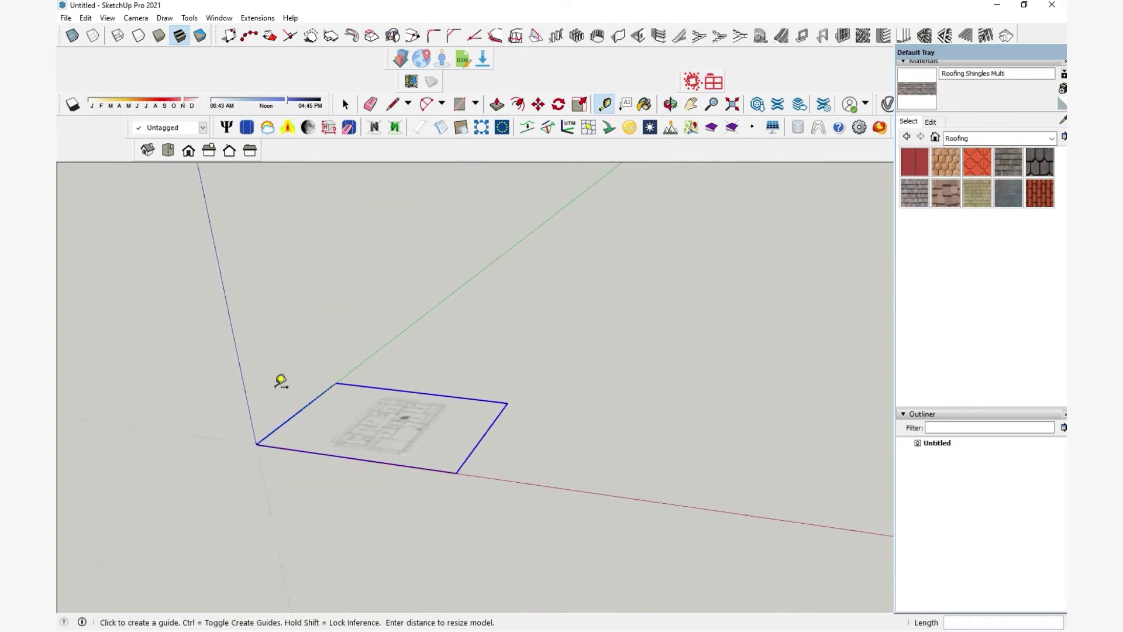
pyautogui.scroll(10, 419, 404)
pyautogui.press('l')
pyautogui.click(448, 461)
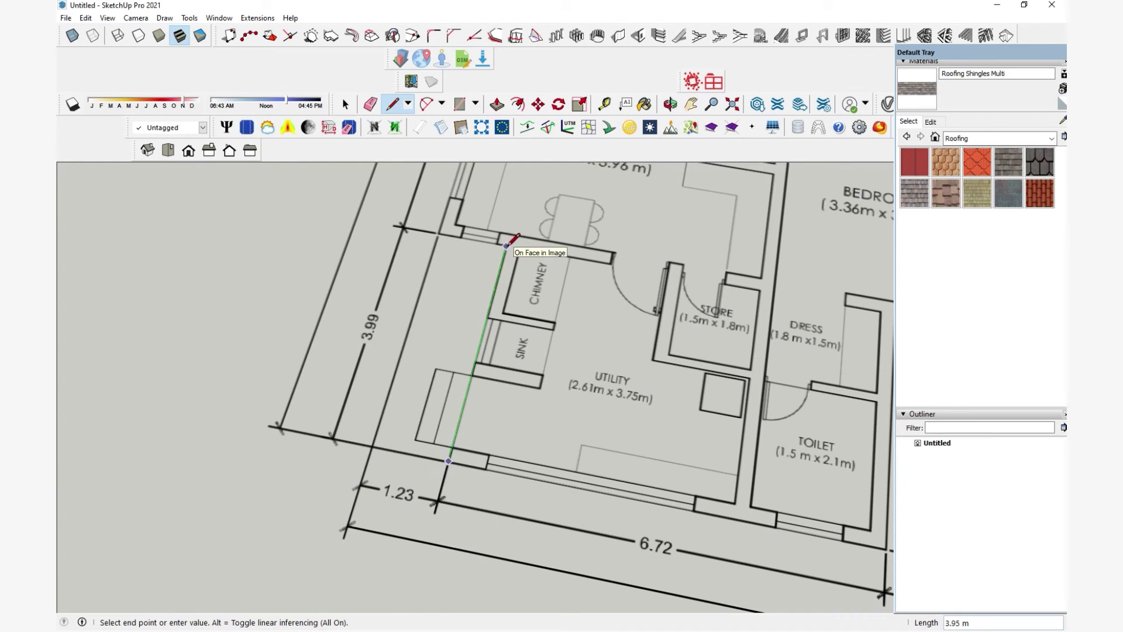
pyautogui.click(507, 245)
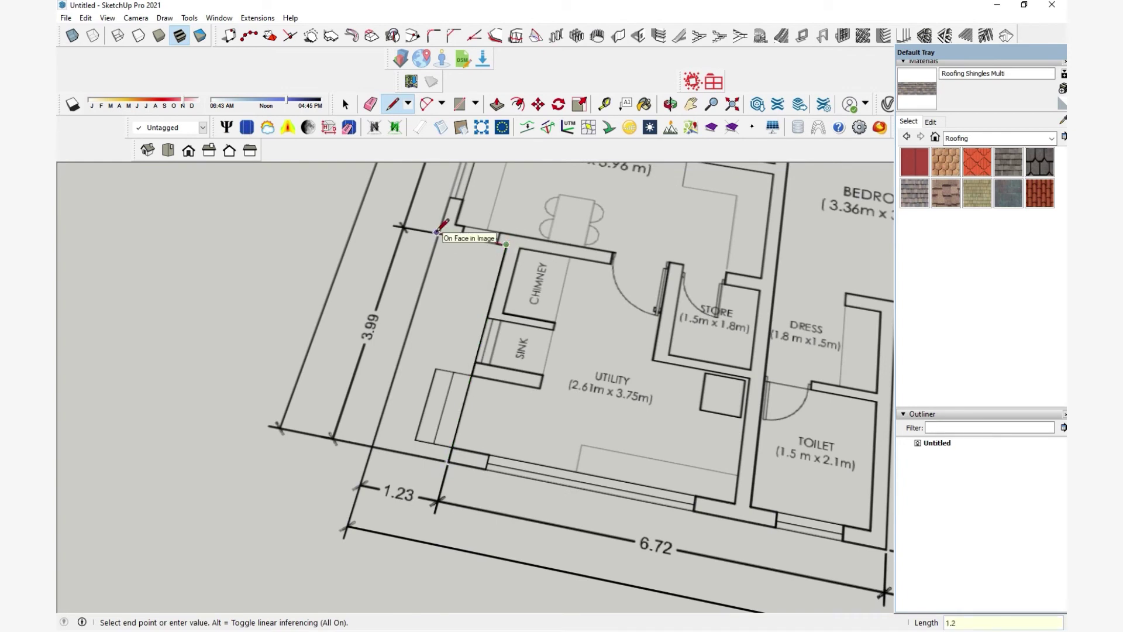
pyautogui.scroll(-5, 463, 351)
pyautogui.scroll(5, 468, 386)
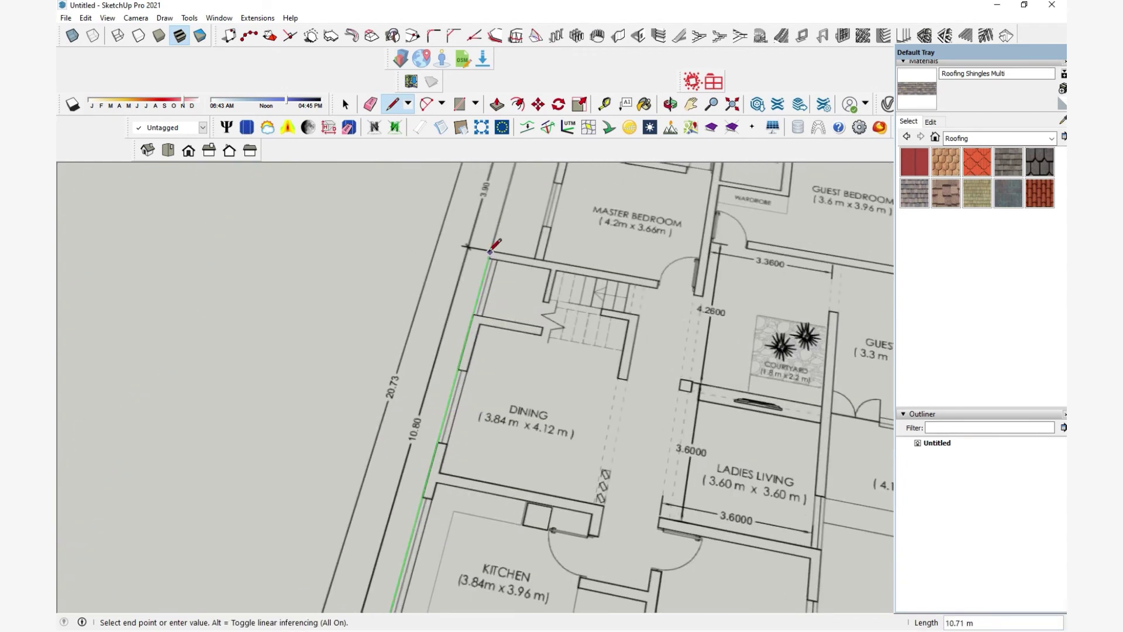
pyautogui.press('Return')
pyautogui.scroll(-5, 490, 253)
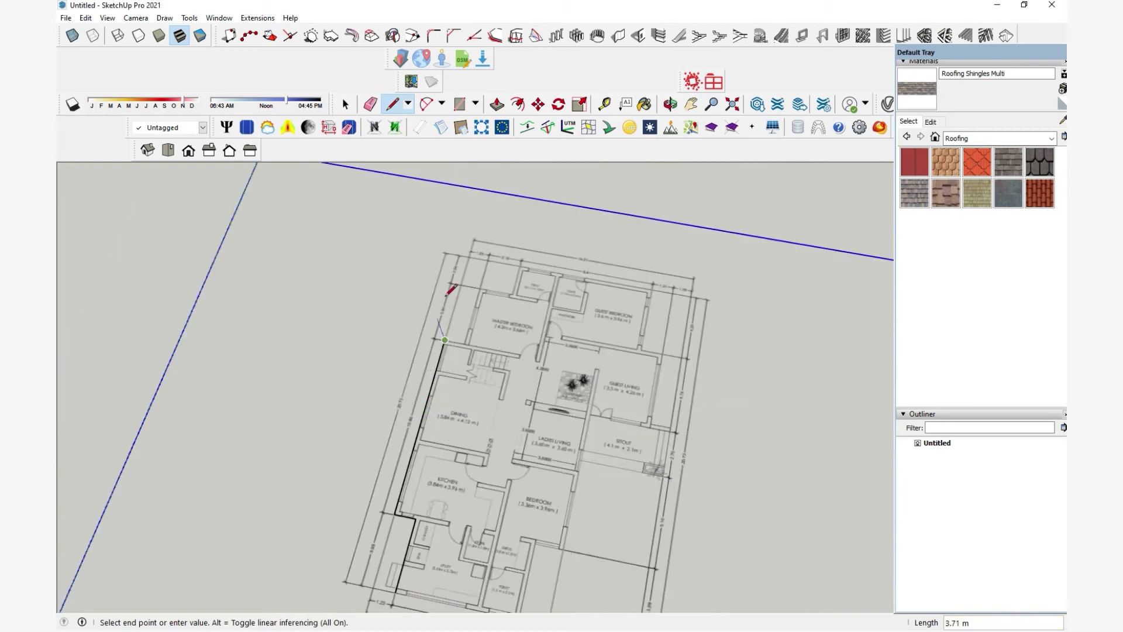
pyautogui.scroll(3, 463, 281)
# Trace the corners past the master bedroom, the 8.41 m top wall, and 4.20 m and 4.74 m edges
pyautogui.click(468, 401)
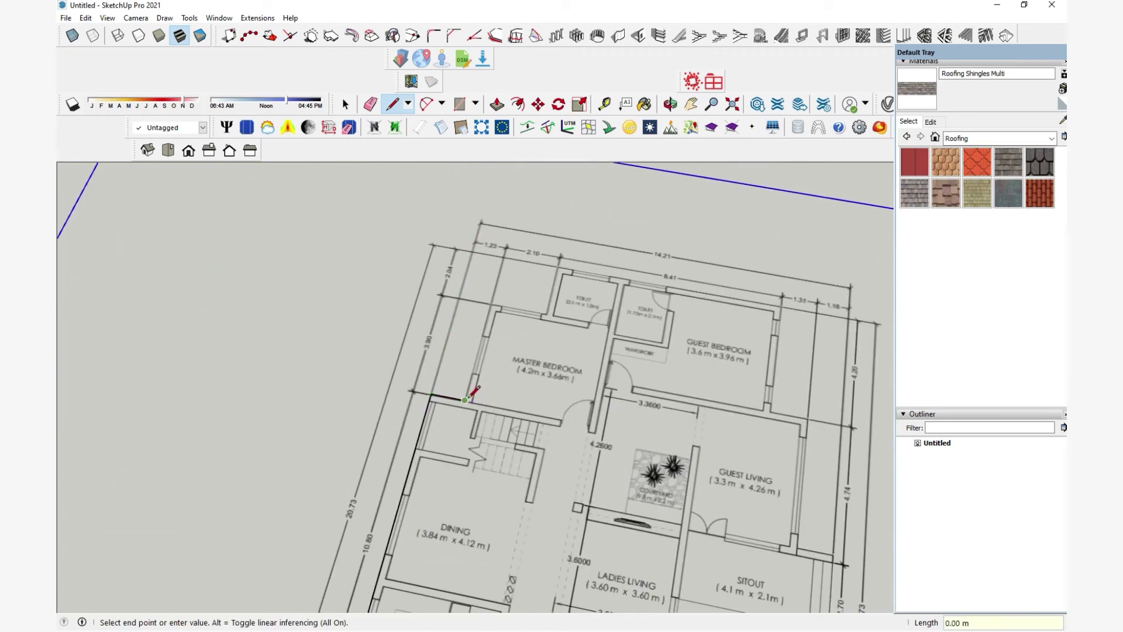
pyautogui.click(492, 304)
pyautogui.click(548, 313)
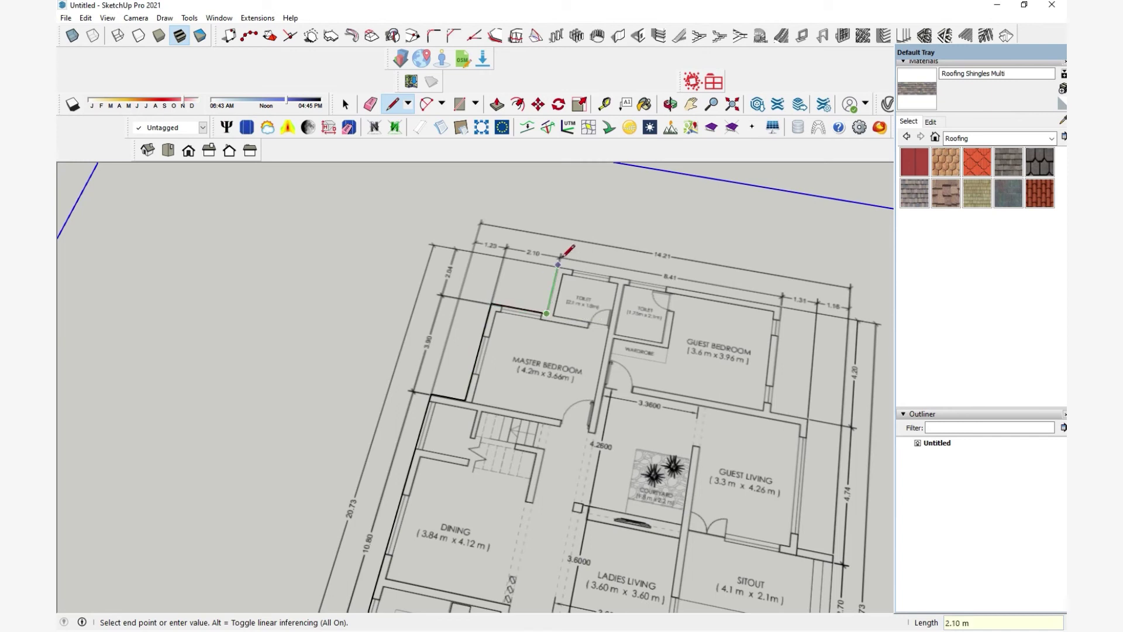
pyautogui.click(559, 267)
pyautogui.scroll(2, 758, 301)
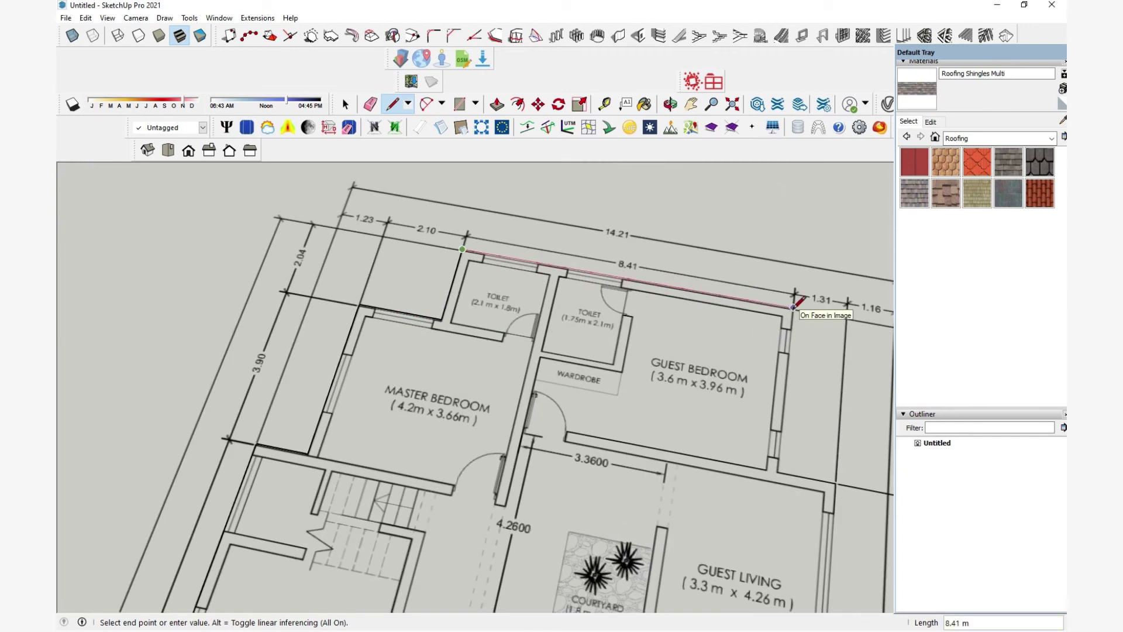
pyautogui.click(794, 306)
pyautogui.moveTo(796, 310); pyautogui.dragTo(784, 481, button='middle')
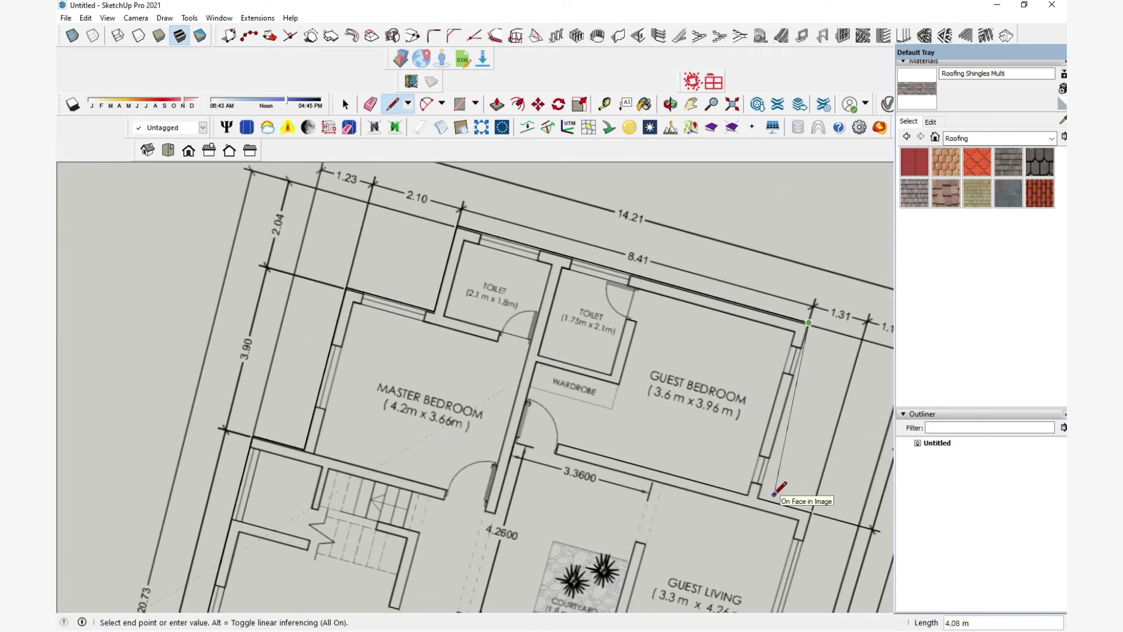
pyautogui.scroll(-2, 760, 497)
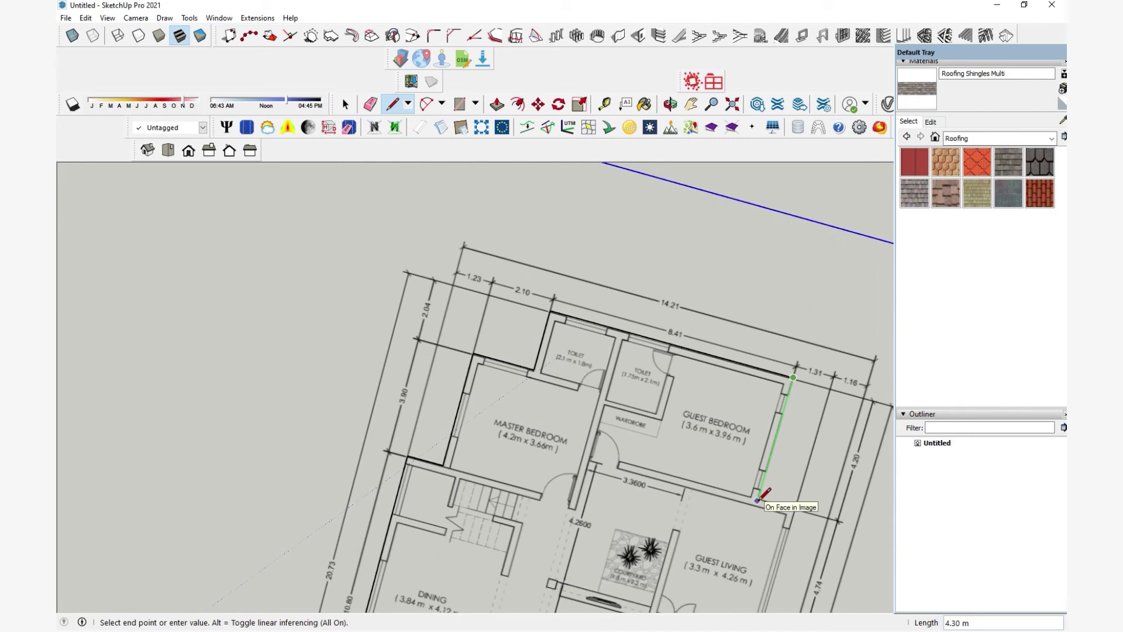
pyautogui.click(793, 508)
pyautogui.scroll(2, 719, 495)
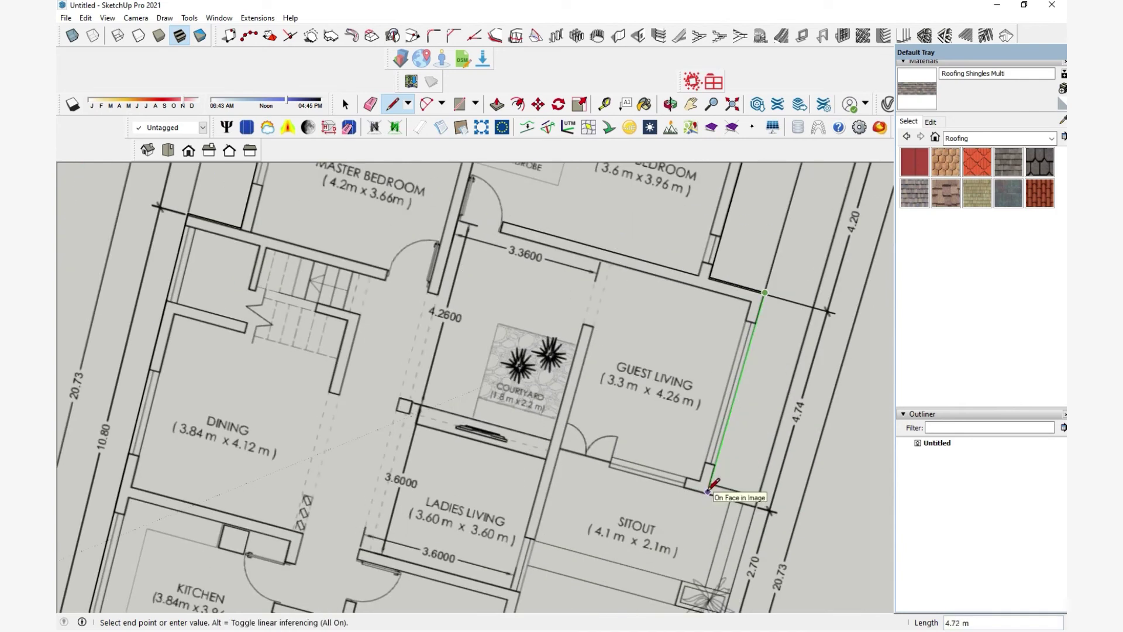
pyautogui.write('74')
pyautogui.press('Return')
# Continue the outline with 3.45 m, 2.70 m and 3.9 m wall edges down to the bottom wall
pyautogui.scroll(-4, 573, 456)
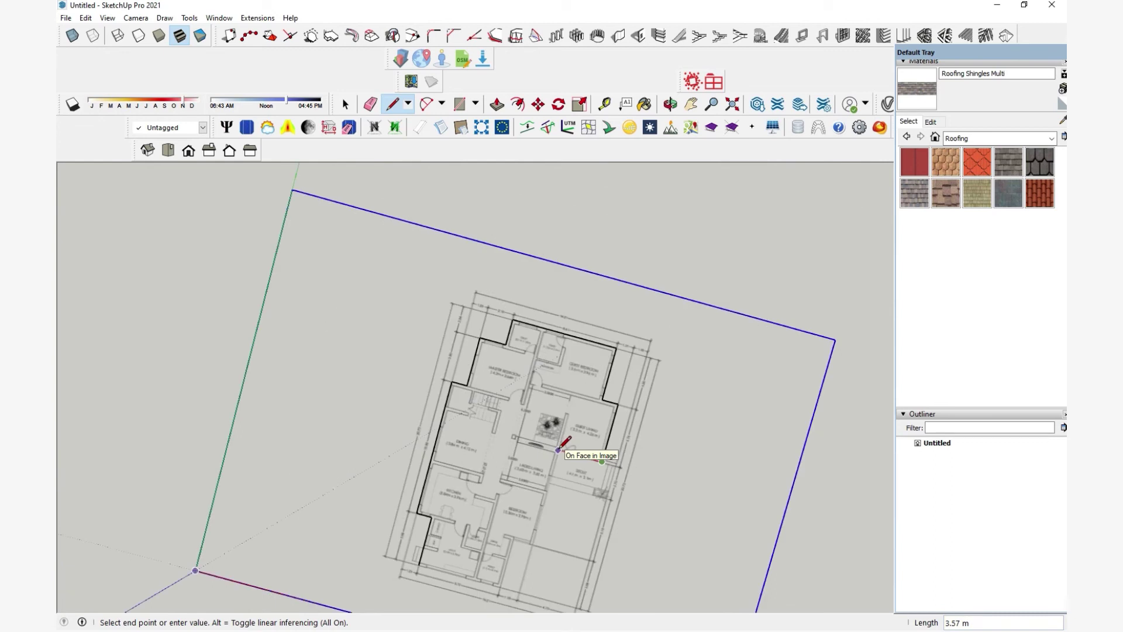
pyautogui.scroll(3, 573, 562)
pyautogui.scroll(4, 537, 166)
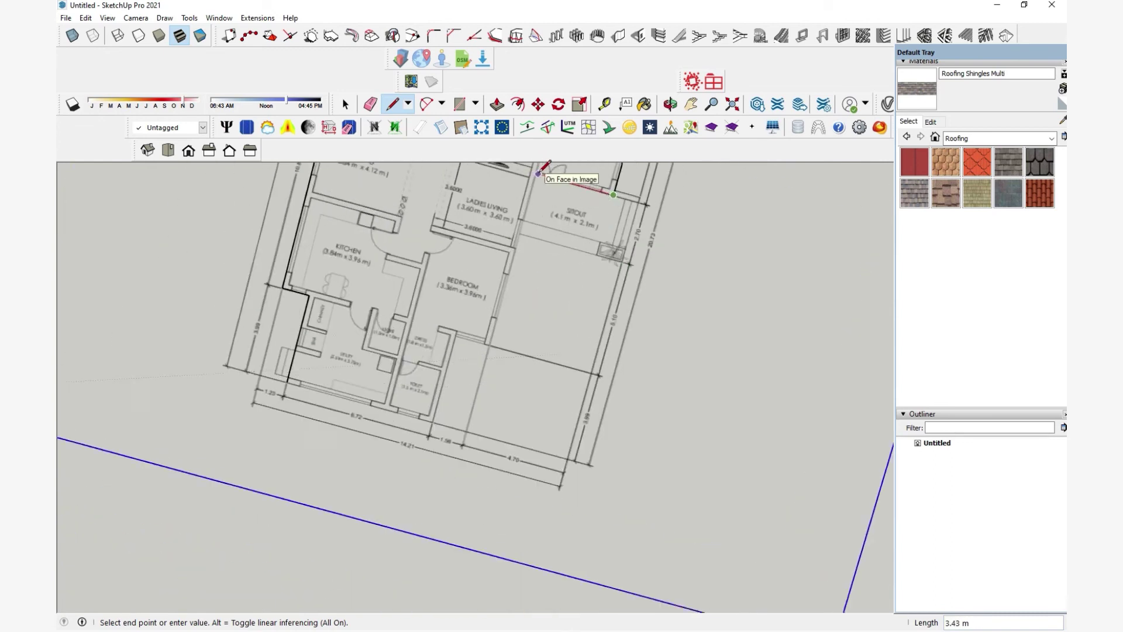
pyautogui.click(516, 224)
pyautogui.scroll(-4, 517, 223)
pyautogui.scroll(2, 459, 403)
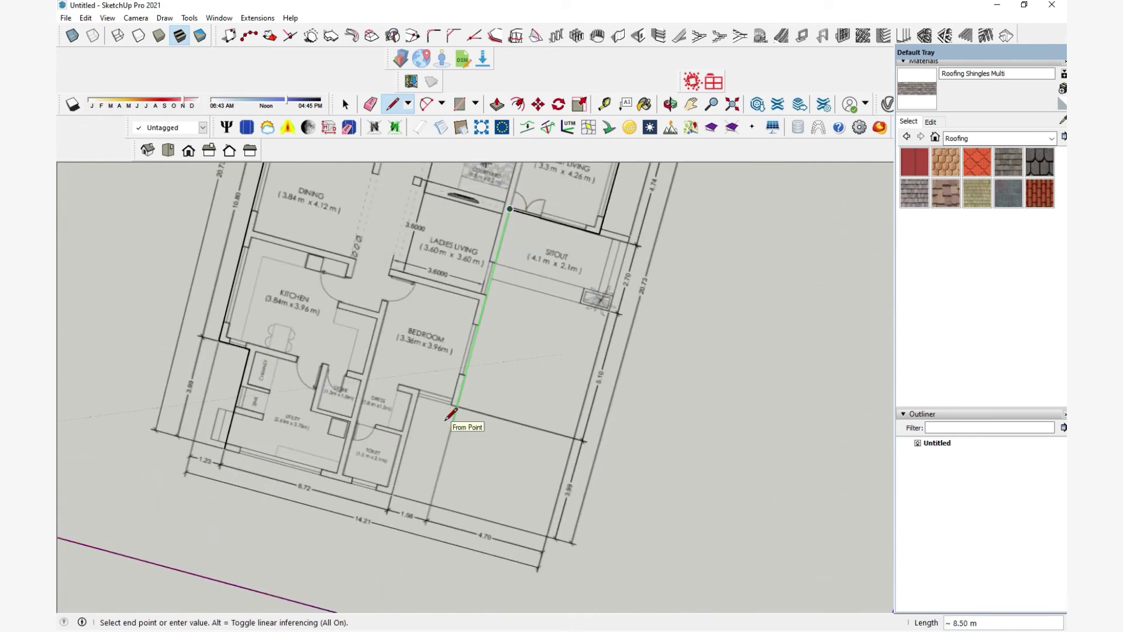
pyautogui.press('Return')
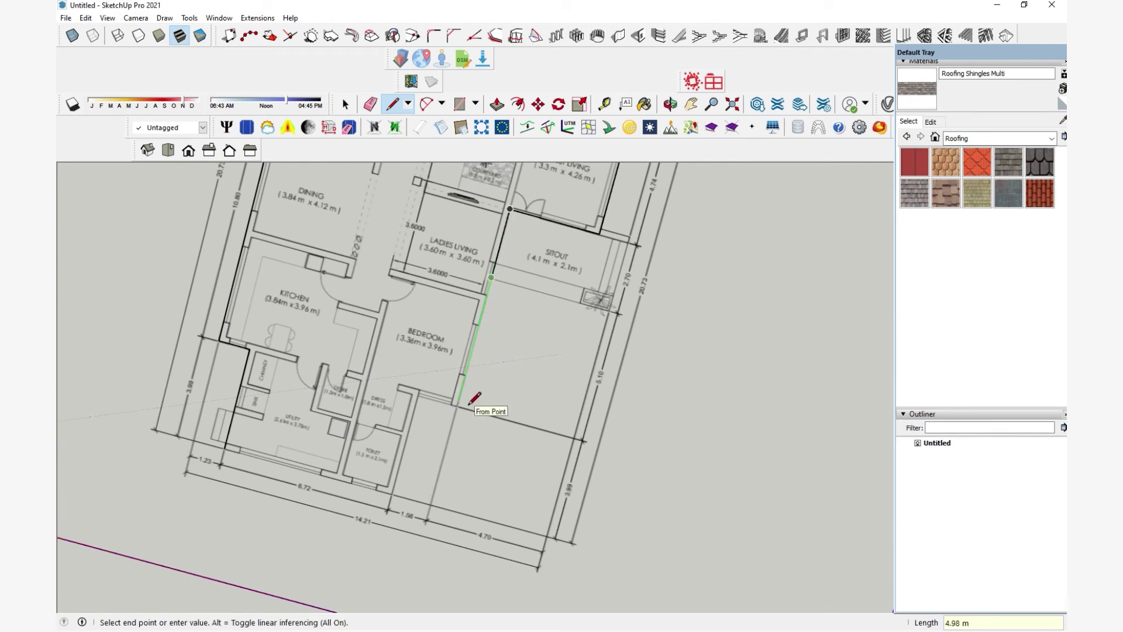
pyautogui.click(469, 404)
pyautogui.click(419, 395)
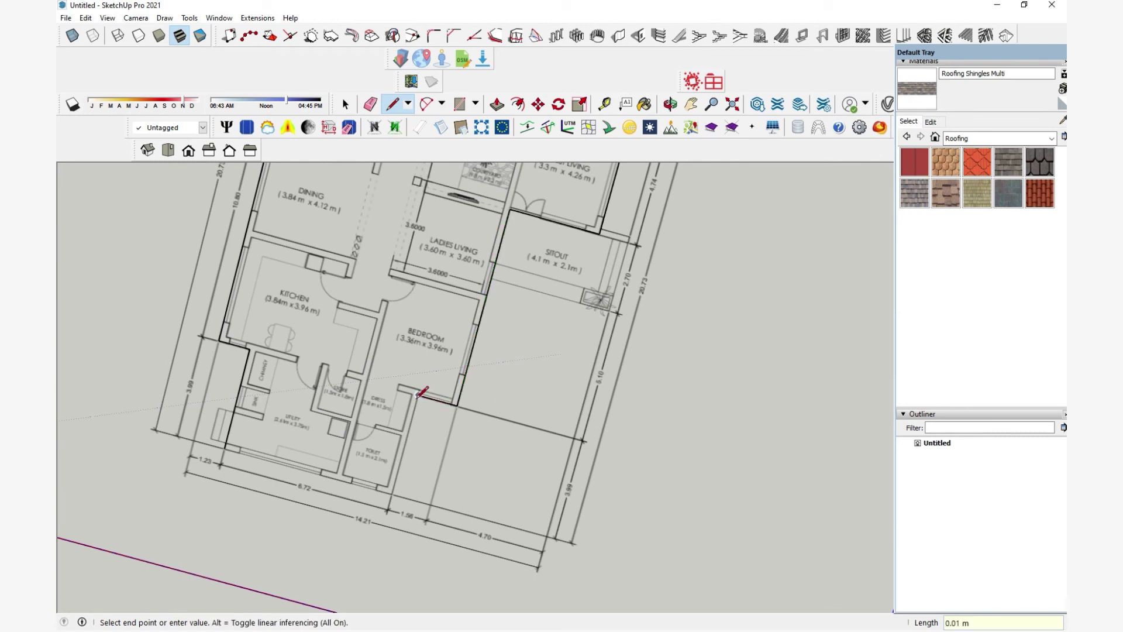
pyautogui.write('3.')
pyautogui.write('9')
pyautogui.press('Return')
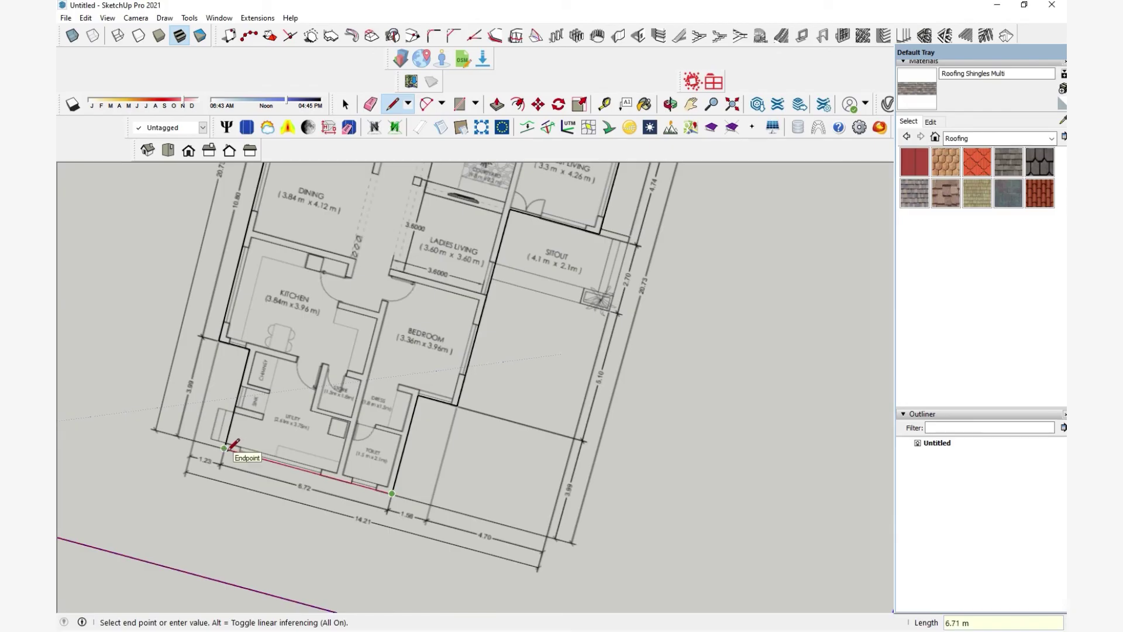
# Close the wall outline at its starting point to form a single face
pyautogui.click(225, 449)
pyautogui.scroll(-5, 477, 466)
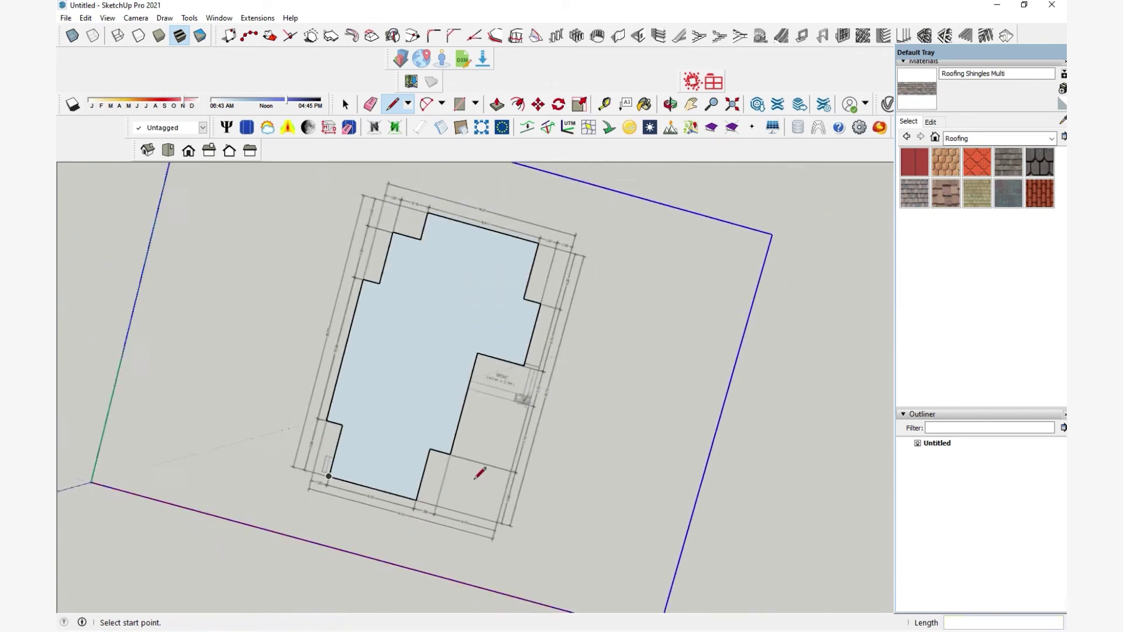
pyautogui.moveTo(477, 467); pyautogui.dragTo(562, 321, button='middle')
pyautogui.scroll(3, 479, 388)
# Offset the footprint face 0.2 m inward to mark the wall thickness
pyautogui.press('f')
pyautogui.click(479, 387)
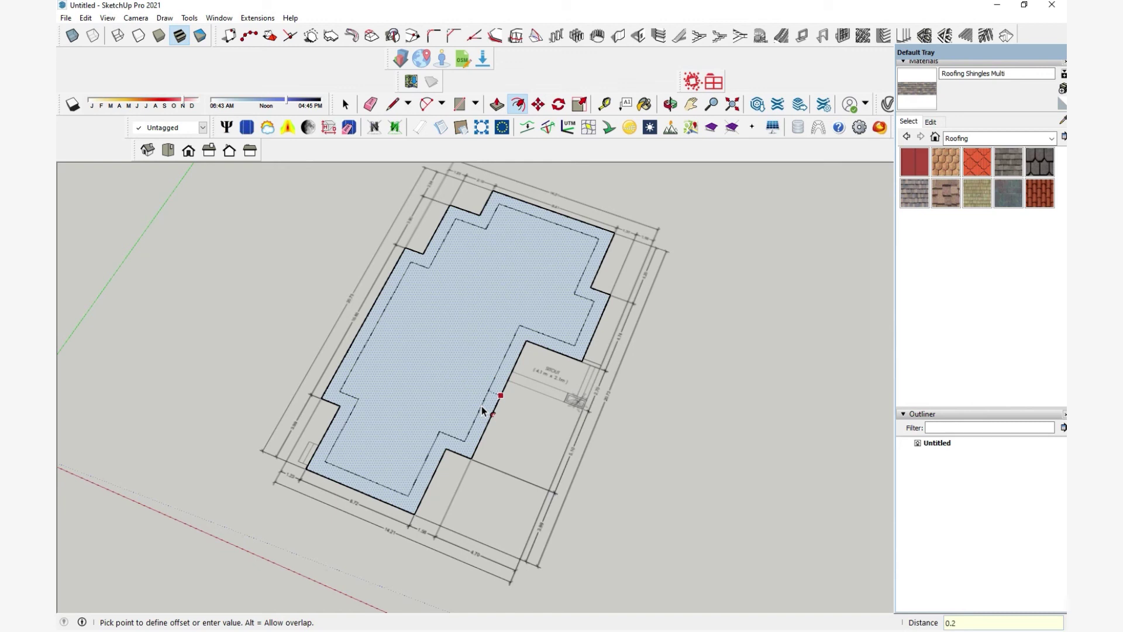
pyautogui.click(485, 413)
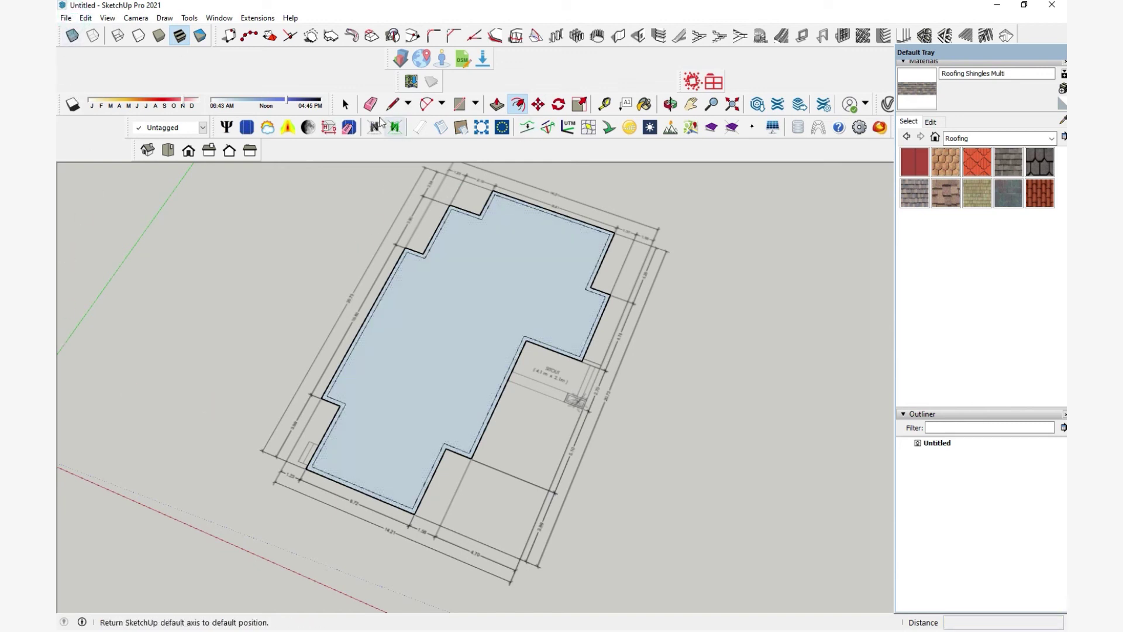
pyautogui.click(345, 104)
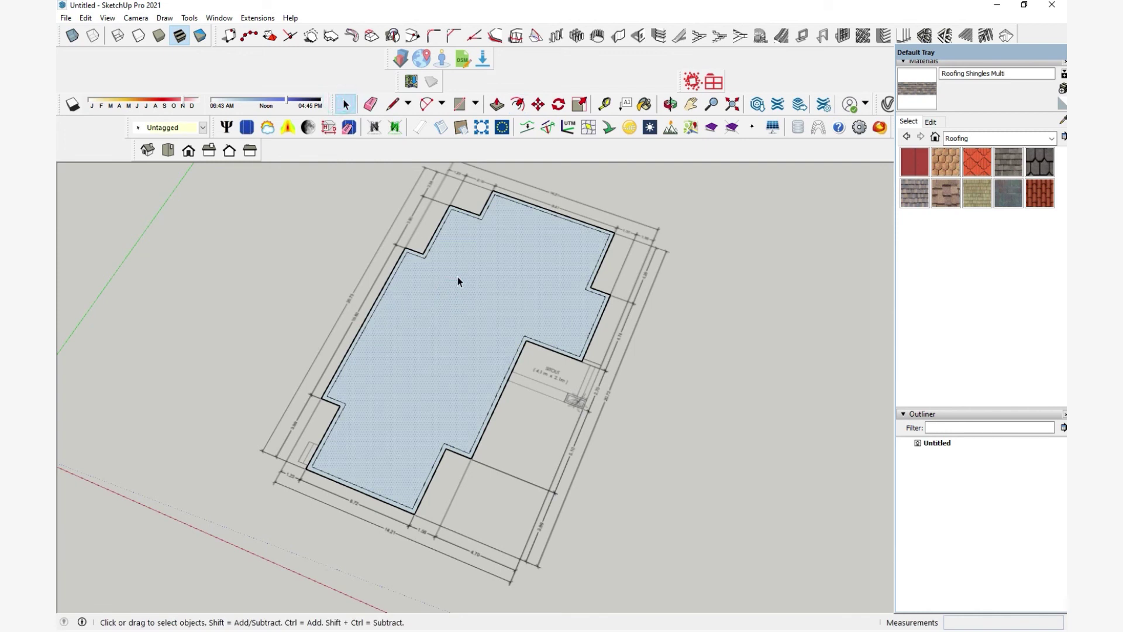
# Delete the inner floor face, leaving only the thin wall band
pyautogui.press('Delete')
pyautogui.scroll(5, 505, 282)
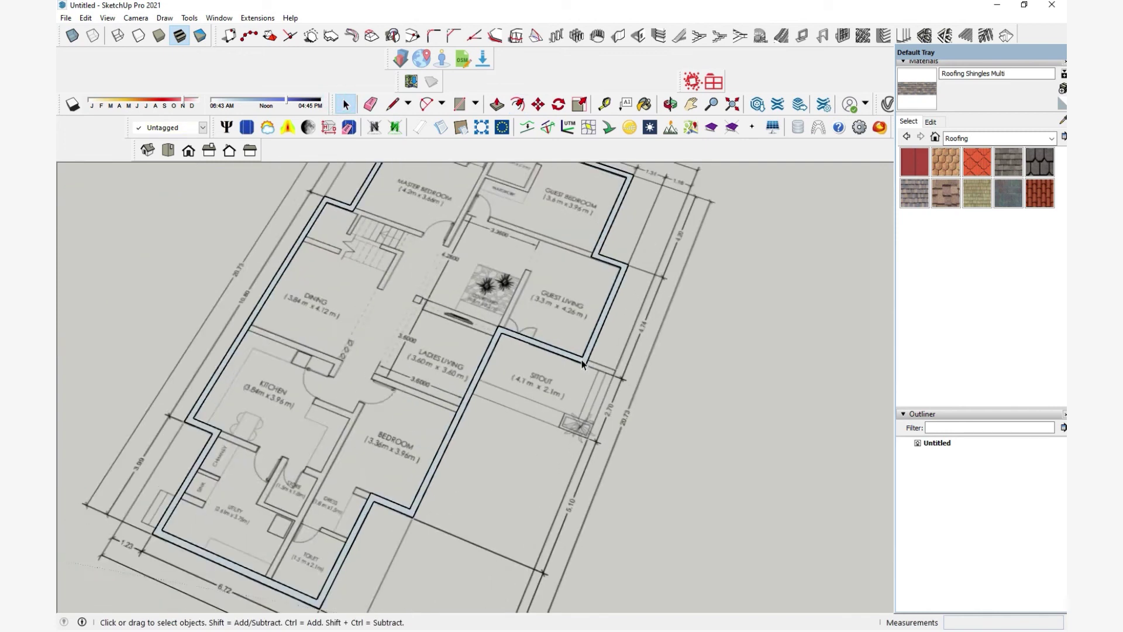
pyautogui.scroll(-4, 467, 417)
pyautogui.moveTo(467, 417); pyautogui.dragTo(413, 318, button='middle')
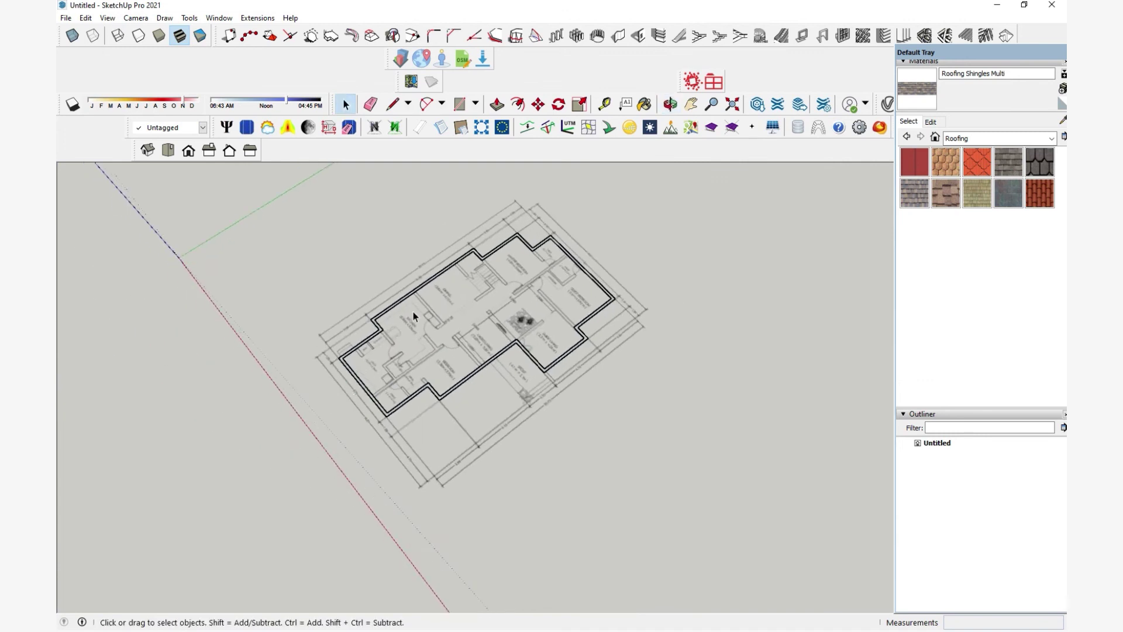
pyautogui.scroll(8, 619, 435)
pyautogui.scroll(1, 619, 435)
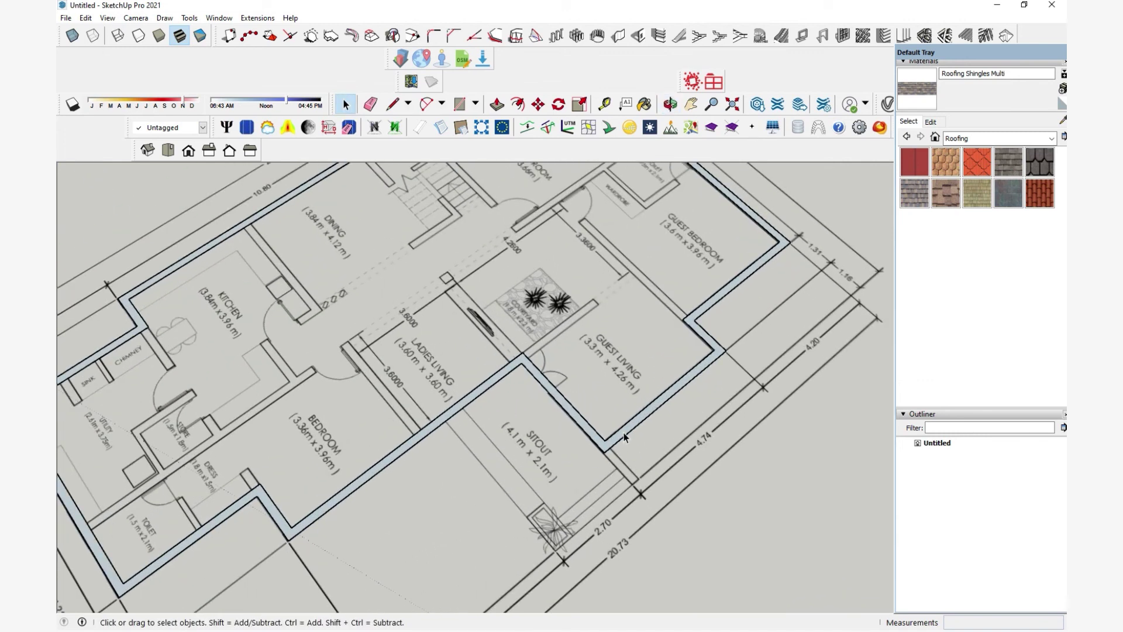
# Push/Pull the wall band up 3 m and orbit to view the walls in 3D
pyautogui.click(499, 111)
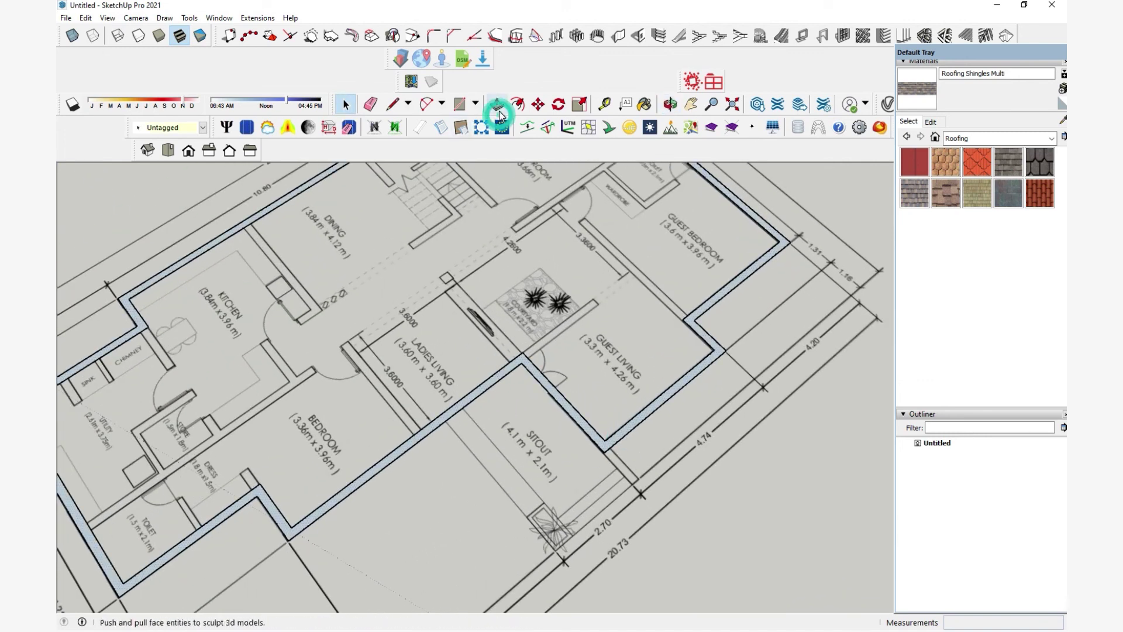
pyautogui.click(552, 396)
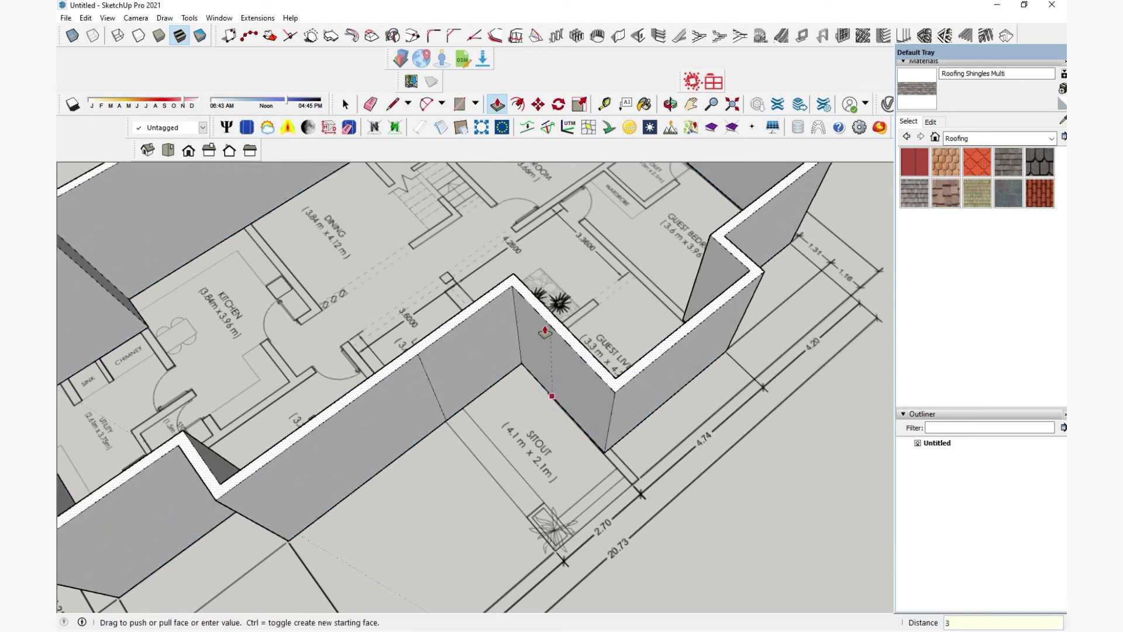
pyautogui.press('Return')
pyautogui.scroll(-5, 545, 331)
pyautogui.moveTo(570, 391); pyautogui.dragTo(524, 548, button='middle')
pyautogui.scroll(-1, 521, 499)
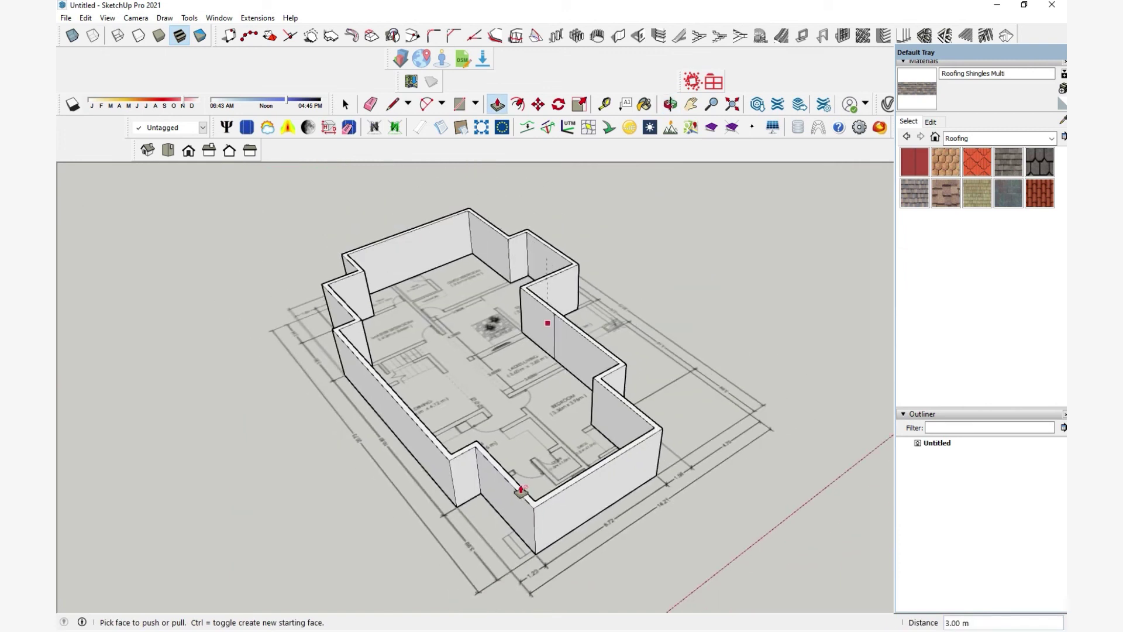